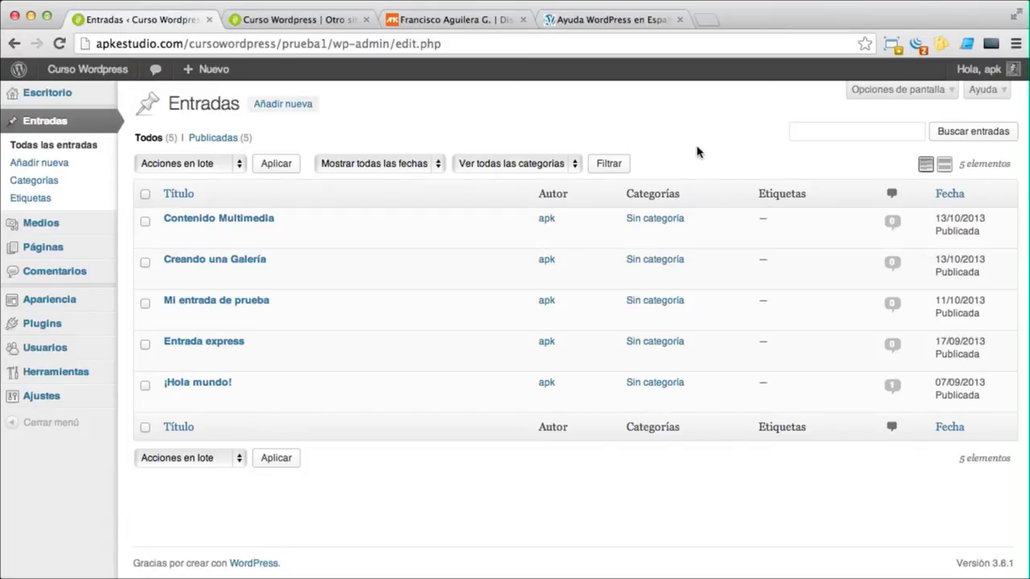
Switch to the designer's blog and look through its home page, including the category list with subcategories in the footer.
{"action": "left_click", "coordinate": [455, 20]}
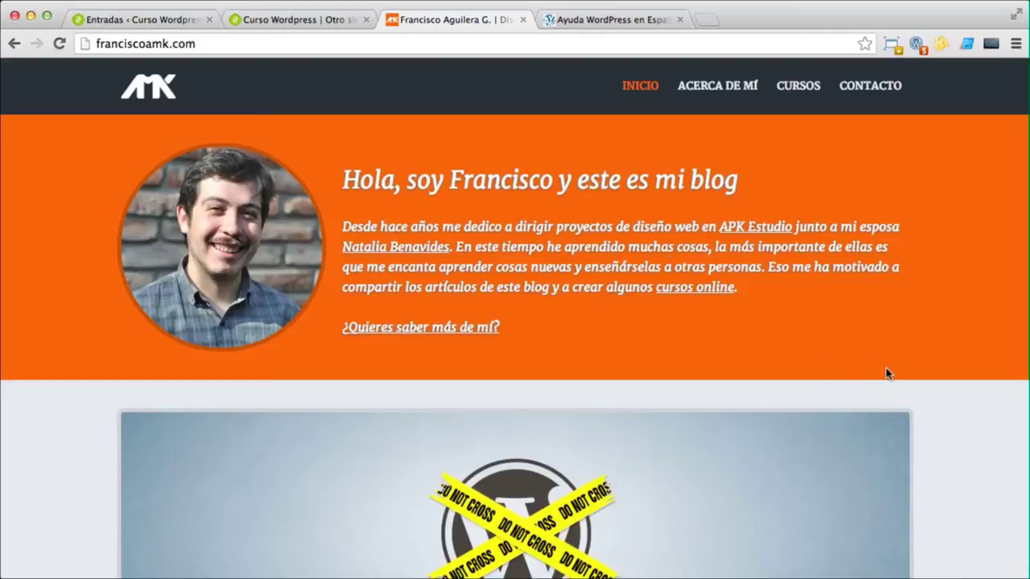
{"action": "scroll", "coordinate": [893, 370], "scroll_direction": "down", "scroll_amount": 15}
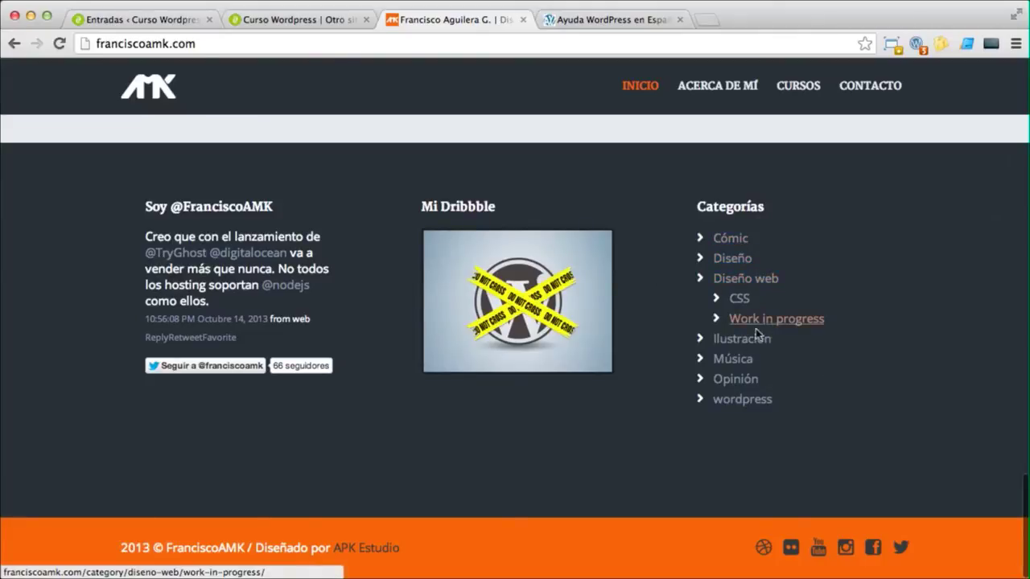
{"action": "scroll", "coordinate": [872, 306], "scroll_direction": "up", "scroll_amount": 20}
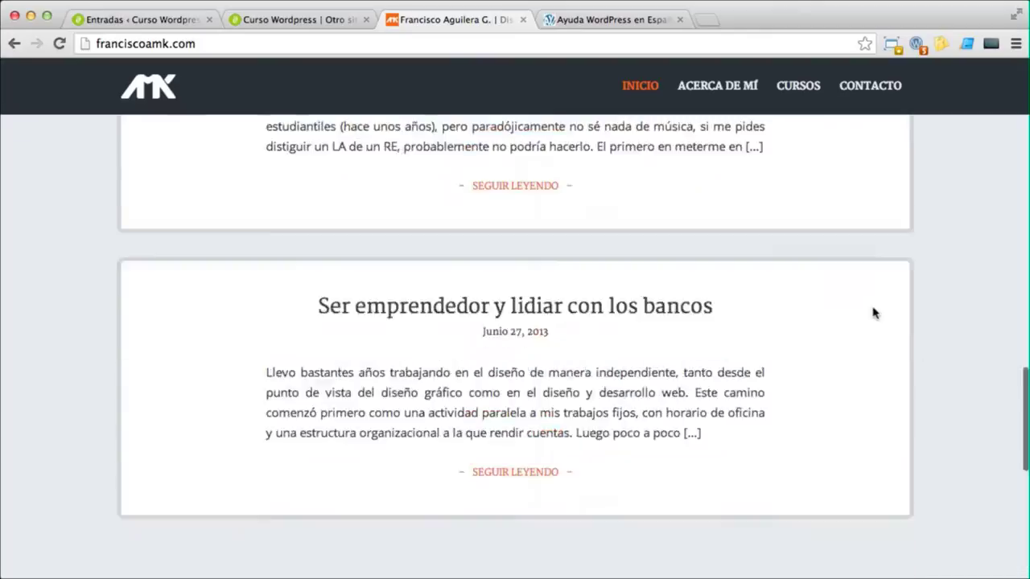
{"action": "scroll", "coordinate": [611, 318], "scroll_direction": "down", "scroll_amount": 5}
{"action": "scroll", "coordinate": [418, 317], "scroll_direction": "down", "scroll_amount": 3}
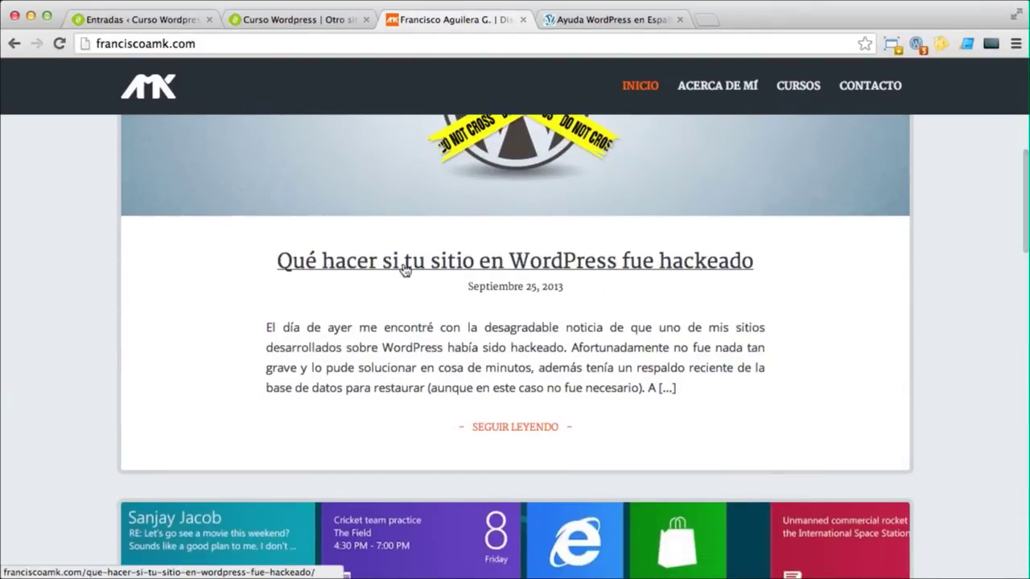
Open the blog article "Qué hacer si tu sitio en WordPress fue hackeado" and read through its category and sections.
{"action": "left_click", "coordinate": [410, 264]}
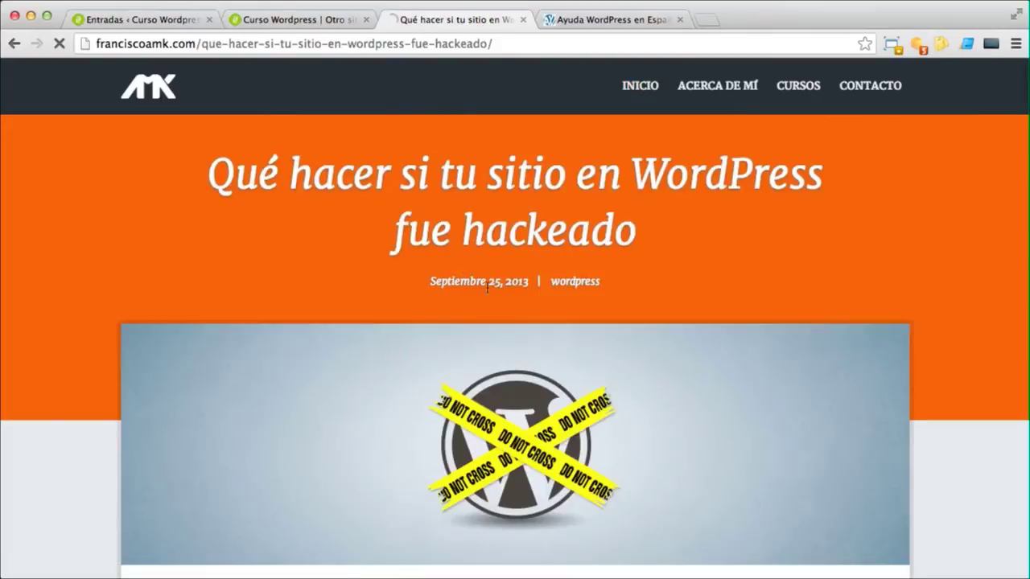
{"action": "scroll", "coordinate": [724, 285], "scroll_direction": "down", "scroll_amount": 15}
{"action": "scroll", "coordinate": [722, 291], "scroll_direction": "down", "scroll_amount": 20}
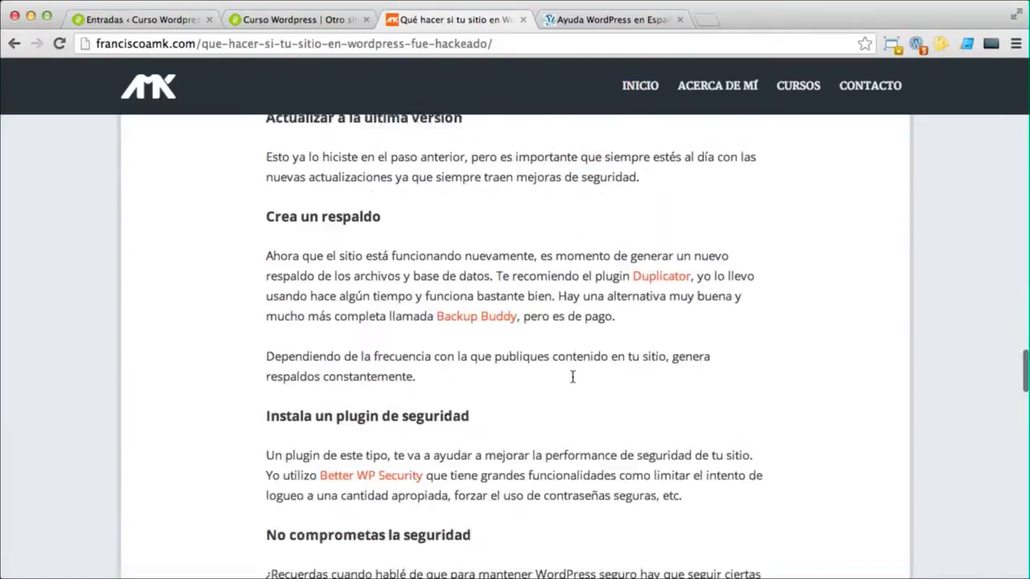
{"action": "scroll", "coordinate": [570, 380], "scroll_direction": "up", "scroll_amount": 1}
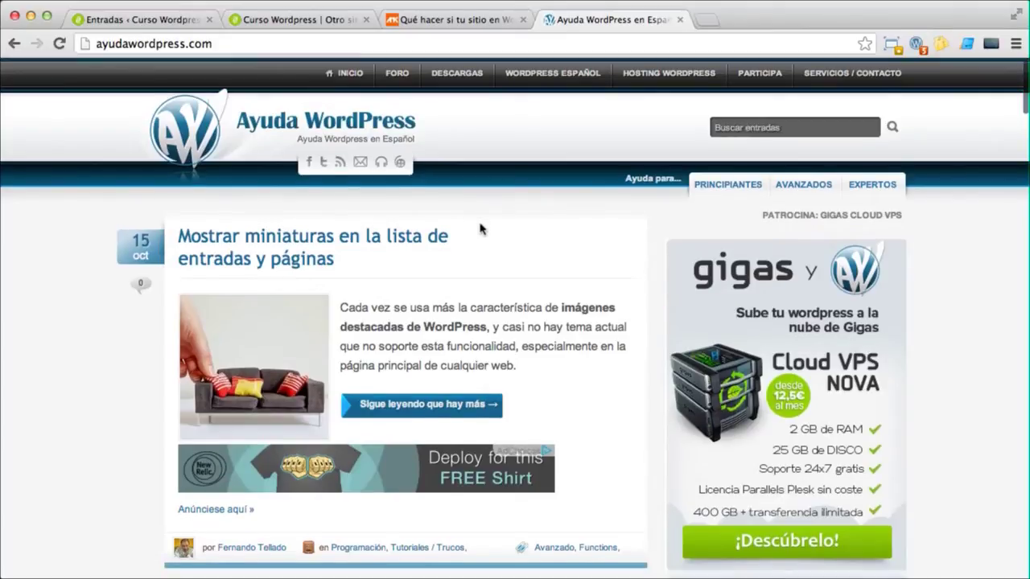
Browse the Ayuda WordPress home page down to its sidebar list of categories.
{"action": "scroll", "coordinate": [483, 230], "scroll_direction": "down", "scroll_amount": 5}
{"action": "scroll", "coordinate": [480, 228], "scroll_direction": "down", "scroll_amount": 5}
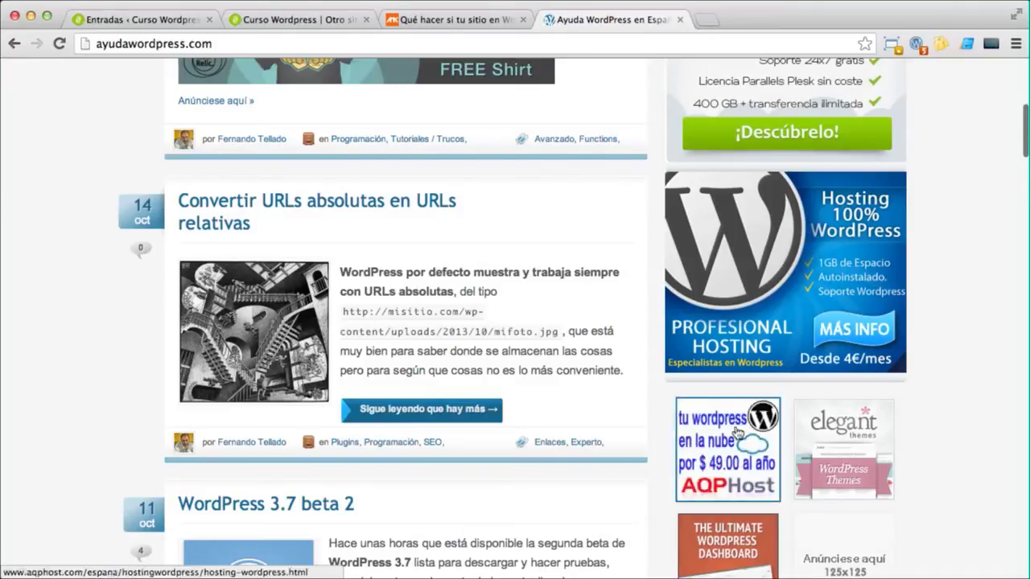
{"action": "scroll", "coordinate": [912, 152], "scroll_direction": "down", "scroll_amount": 8}
{"action": "scroll", "coordinate": [976, 151], "scroll_direction": "down", "scroll_amount": 15}
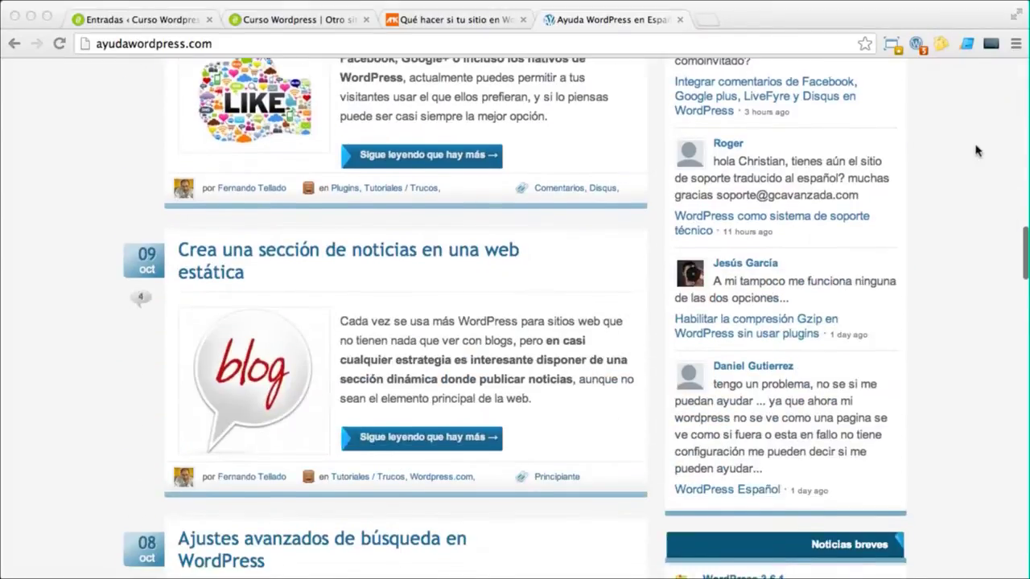
{"action": "scroll", "coordinate": [976, 151], "scroll_direction": "down", "scroll_amount": 12}
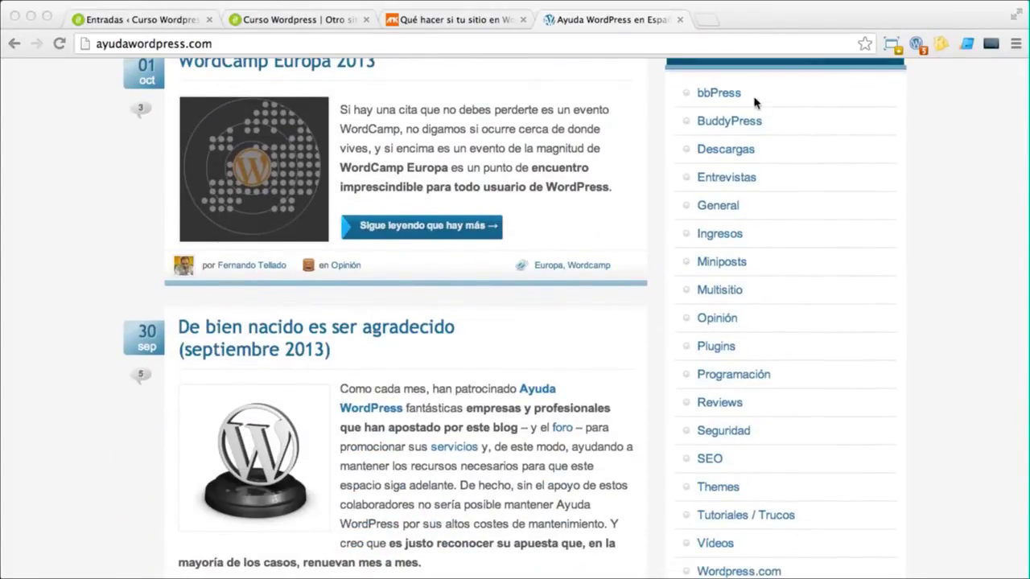
{"action": "left_click", "coordinate": [899, 266]}
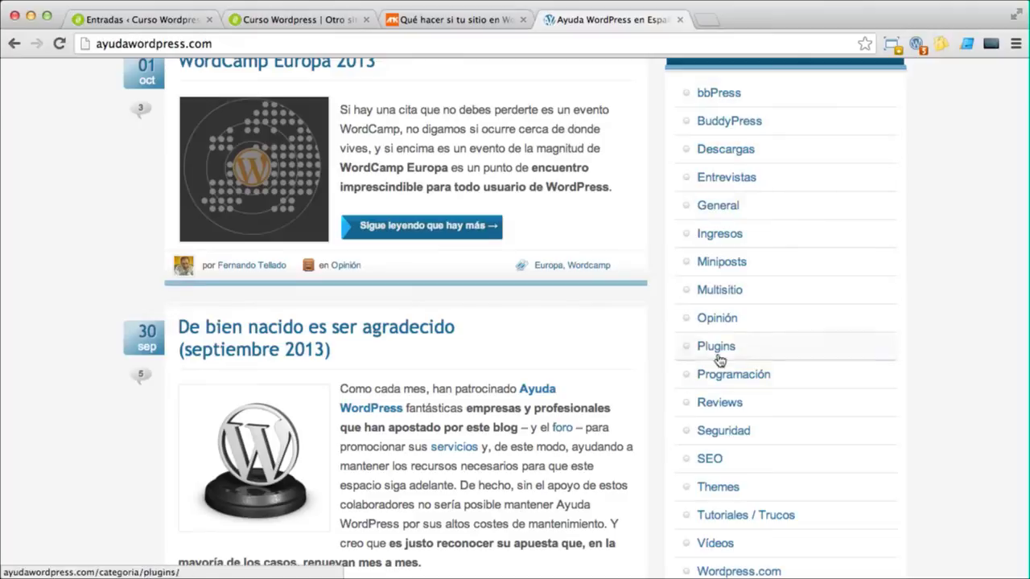
{"action": "scroll", "coordinate": [719, 475], "scroll_direction": "down", "scroll_amount": 3}
{"action": "scroll", "coordinate": [931, 282], "scroll_direction": "down", "scroll_amount": 2}
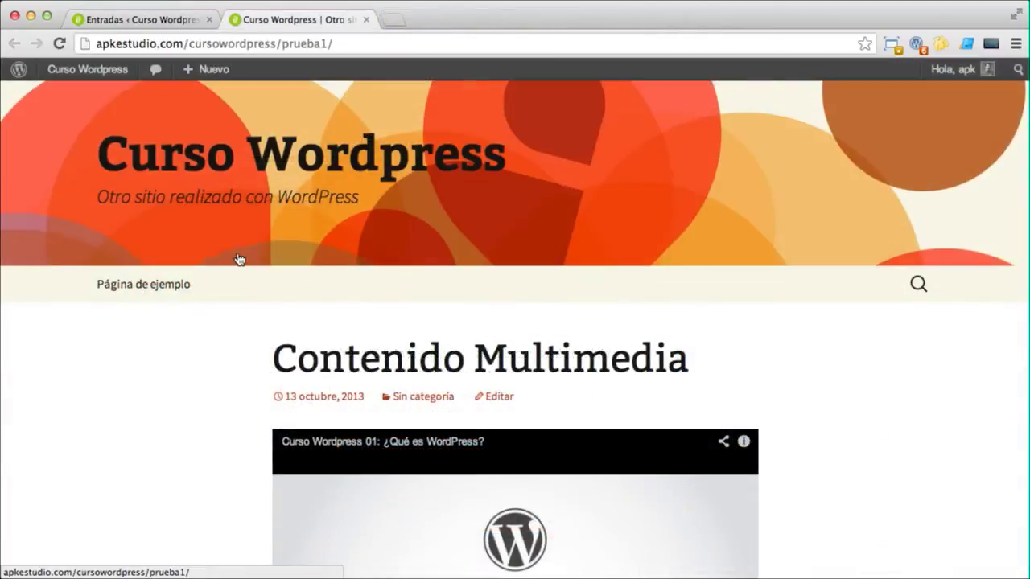
Examine the category label shown on the posts of the Curso Wordpress site.
{"action": "scroll", "coordinate": [238, 259], "scroll_direction": "down", "scroll_amount": 3}
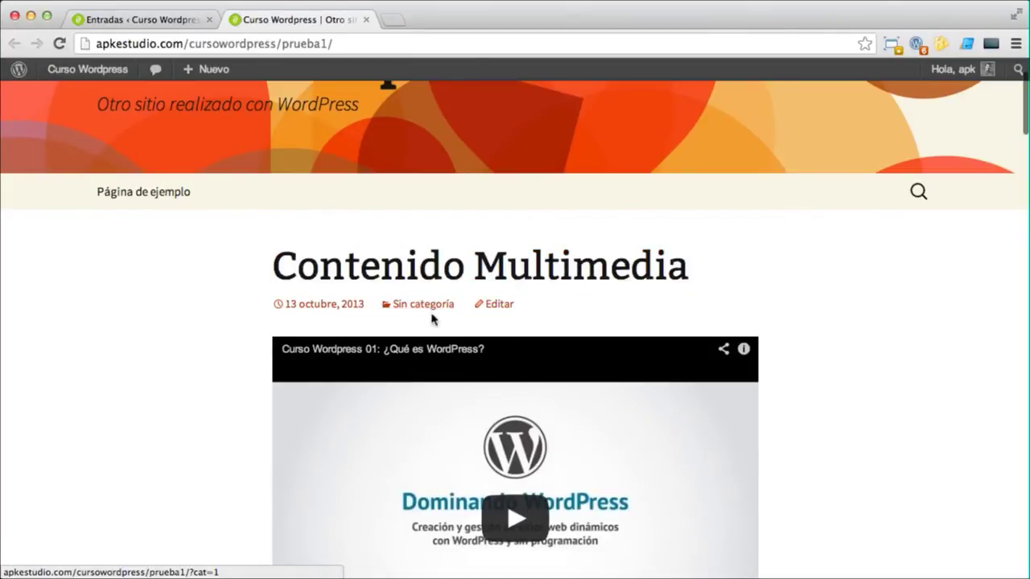
{"action": "scroll", "coordinate": [422, 304], "scroll_direction": "down", "scroll_amount": 20}
{"action": "scroll", "coordinate": [402, 310], "scroll_direction": "up", "scroll_amount": 20}
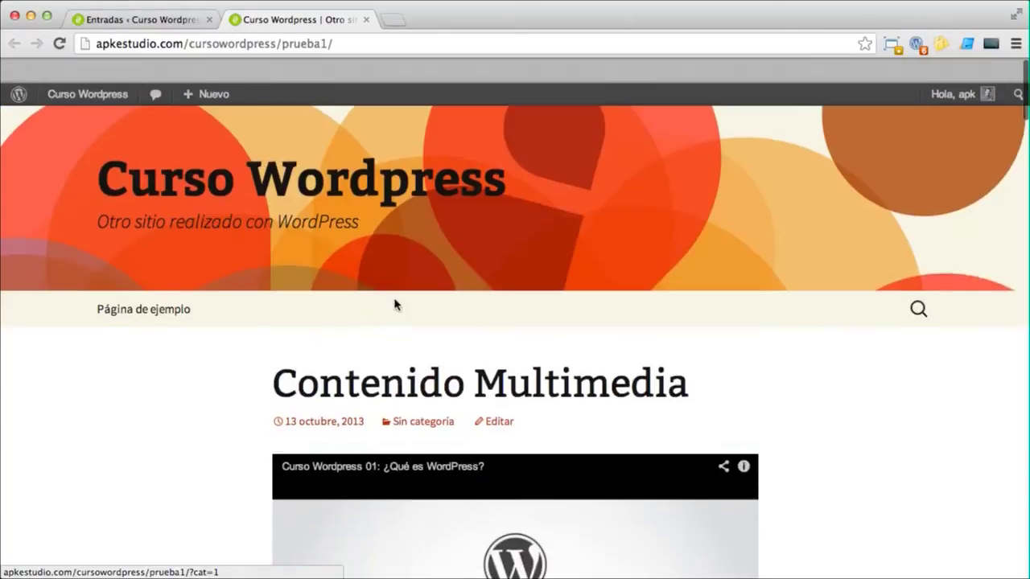
Edit the Sin categoría post category in the site administration, setting its name to WordPress and its slug to wordpress.
{"action": "left_click", "coordinate": [157, 23]}
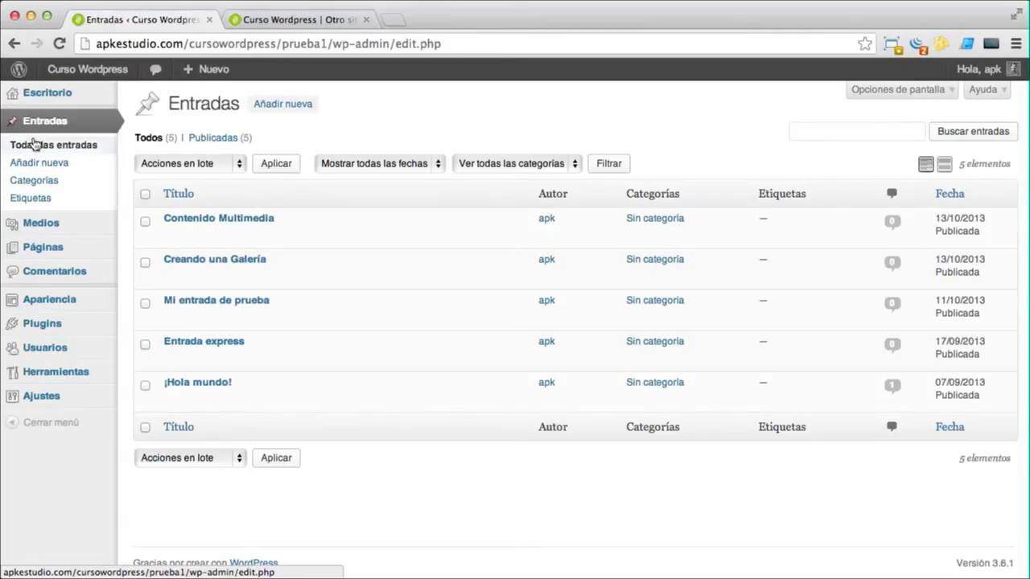
{"action": "left_click", "coordinate": [34, 181]}
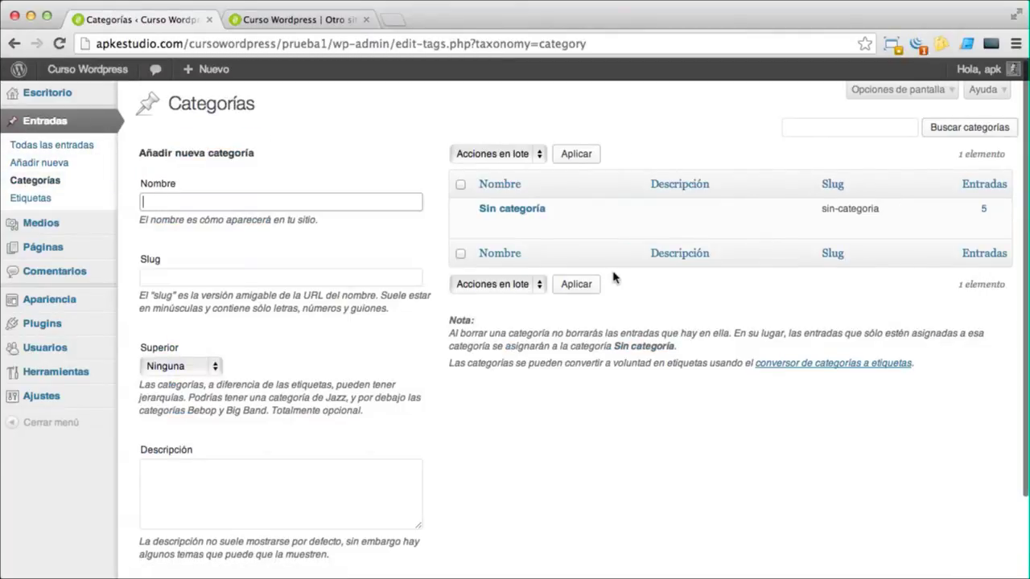
{"action": "mouse_move", "coordinate": [630, 213]}
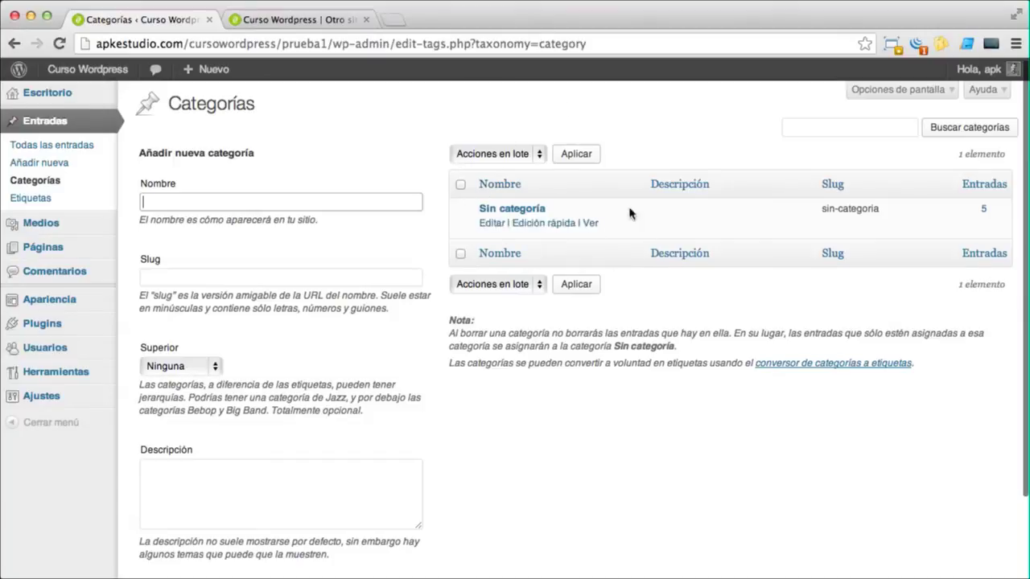
{"action": "left_click", "coordinate": [491, 230]}
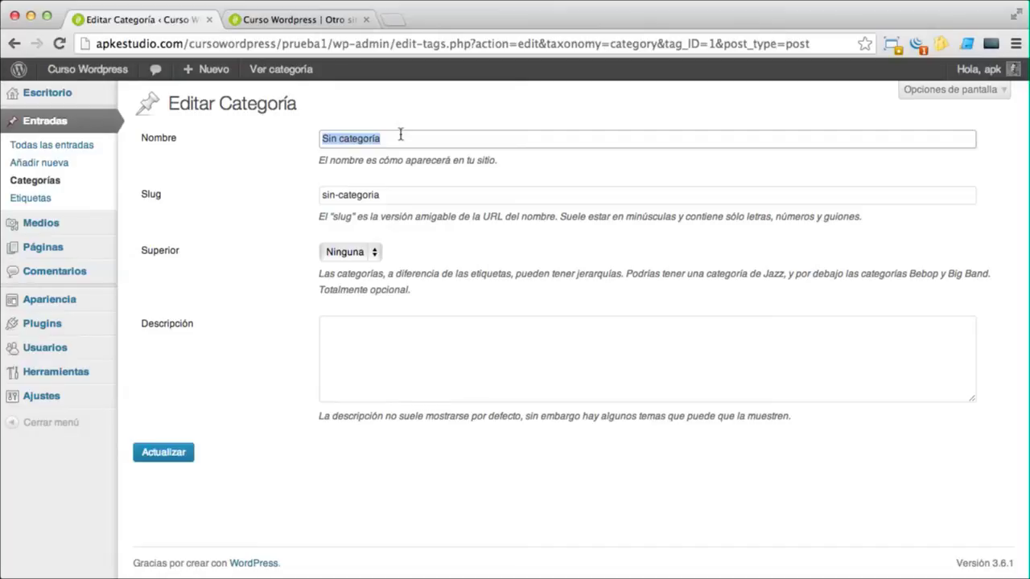
{"action": "type", "text": "WordPres"}
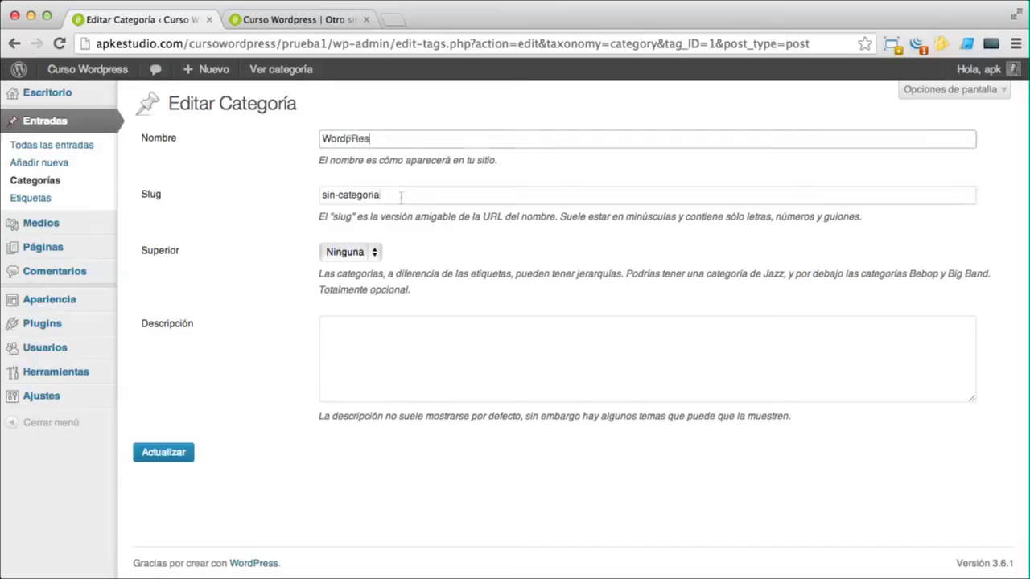
{"action": "type", "text": "s"}
{"action": "key", "text": "Tab"}
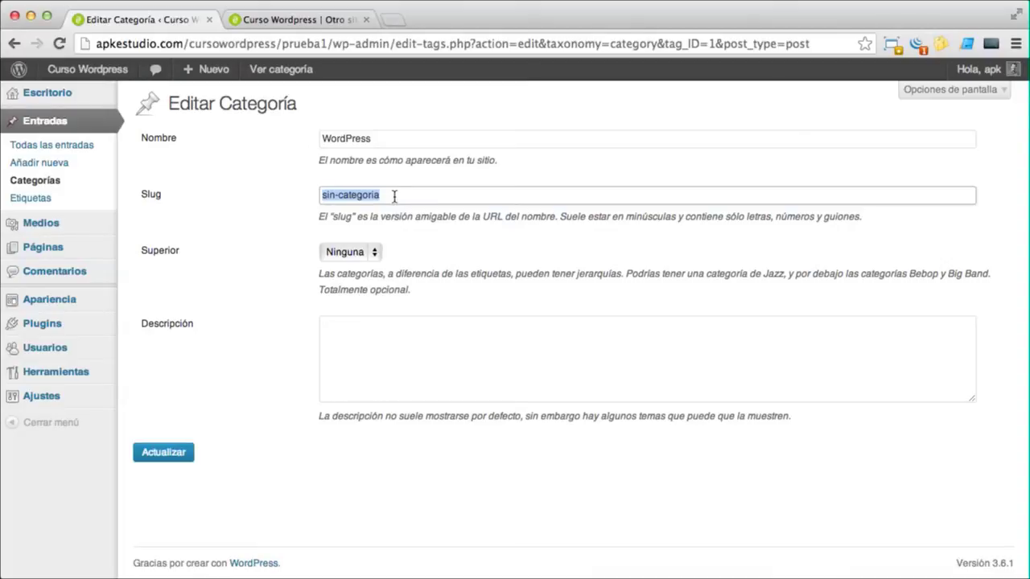
{"action": "type", "text": "wordpress"}
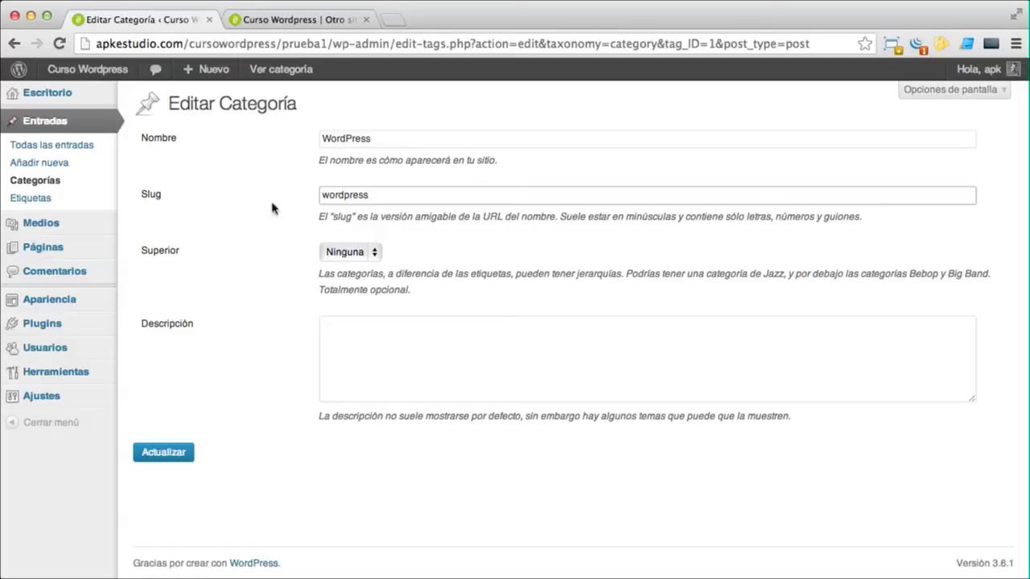
Check the parent options, keep the parent as Ninguna with an empty description, and save the WordPress category.
{"action": "left_click", "coordinate": [354, 260]}
{"action": "left_click", "coordinate": [331, 264]}
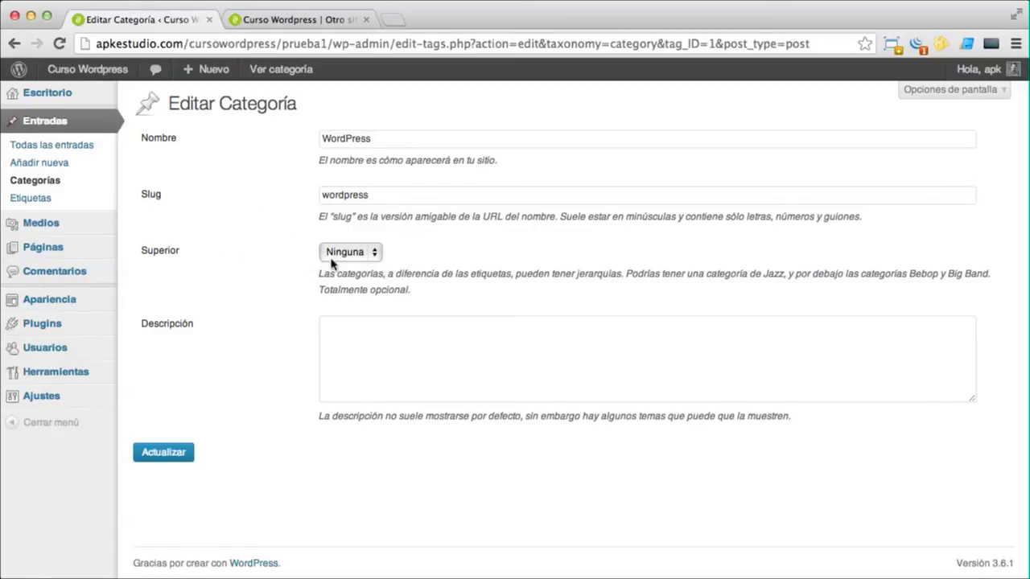
{"action": "left_click", "coordinate": [331, 259]}
{"action": "left_click", "coordinate": [274, 254]}
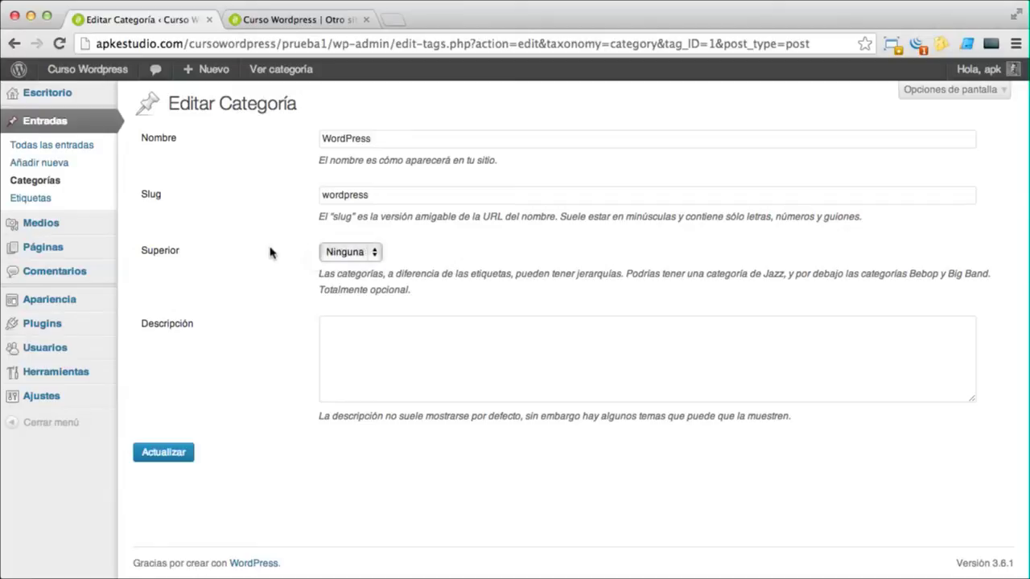
{"action": "left_click", "coordinate": [398, 364]}
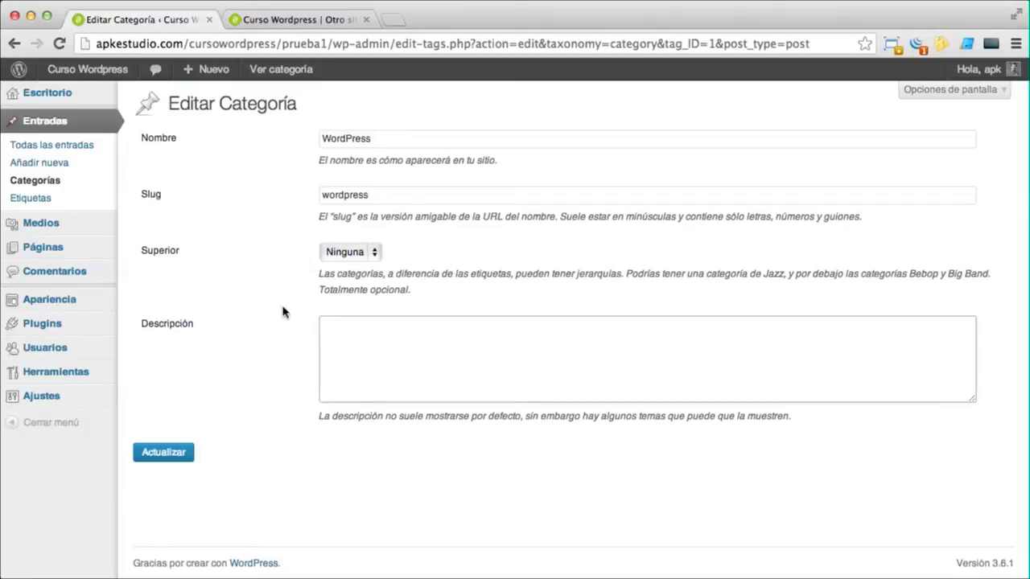
{"action": "left_click", "coordinate": [468, 374]}
{"action": "left_click", "coordinate": [145, 456]}
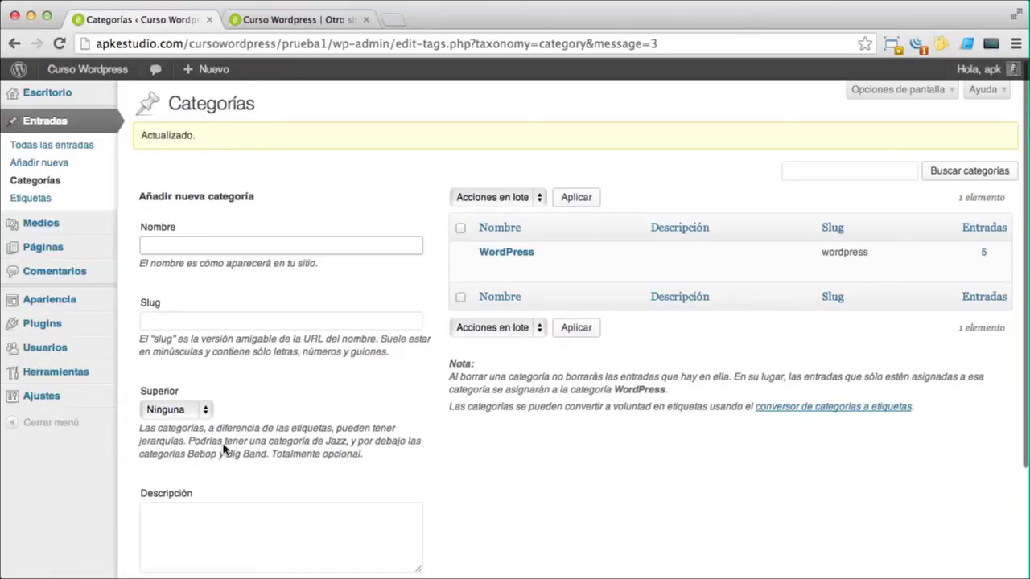
Check the posts' category in the full post list and on the reloaded Curso Wordpress site.
{"action": "left_click", "coordinate": [68, 146]}
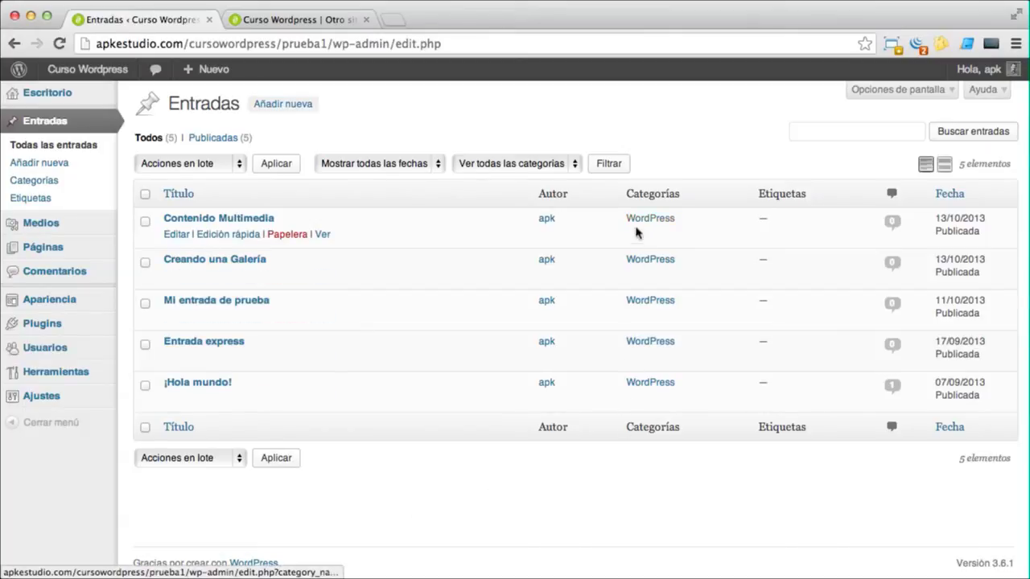
{"action": "left_click", "coordinate": [330, 21]}
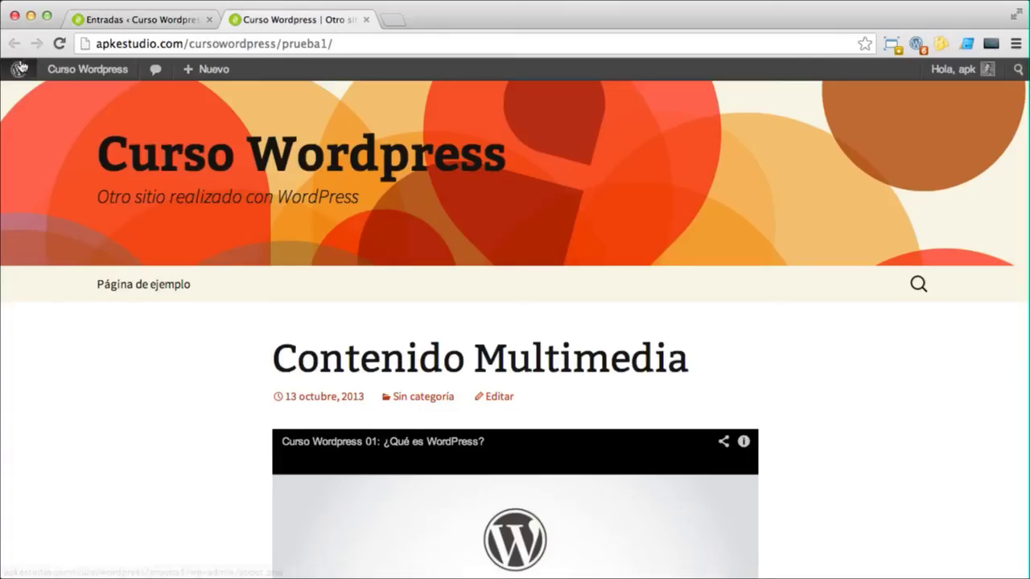
{"action": "left_click", "coordinate": [59, 44]}
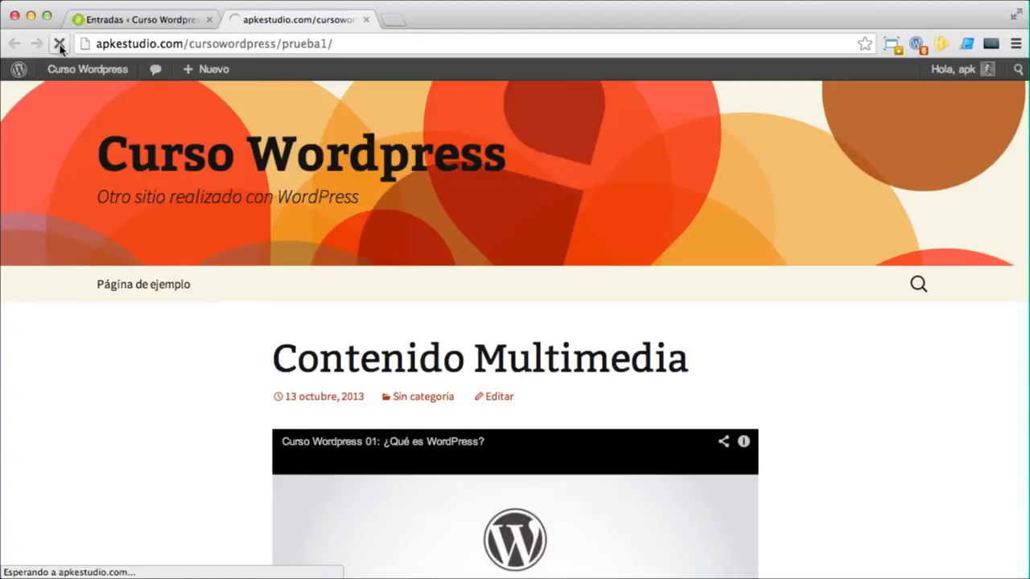
{"action": "scroll", "coordinate": [398, 269], "scroll_direction": "down", "scroll_amount": 2}
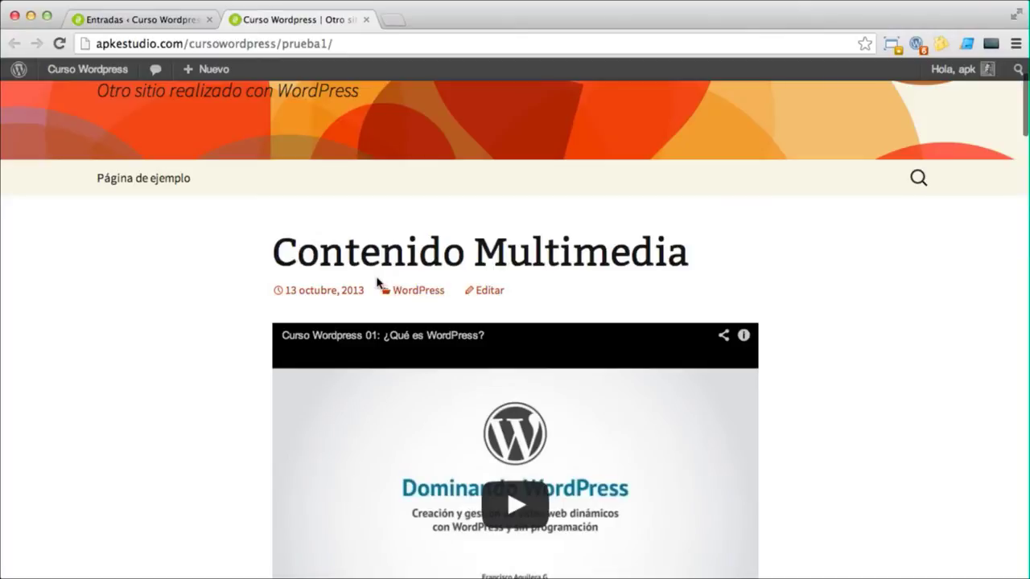
{"action": "scroll", "coordinate": [378, 283], "scroll_direction": "down", "scroll_amount": 1}
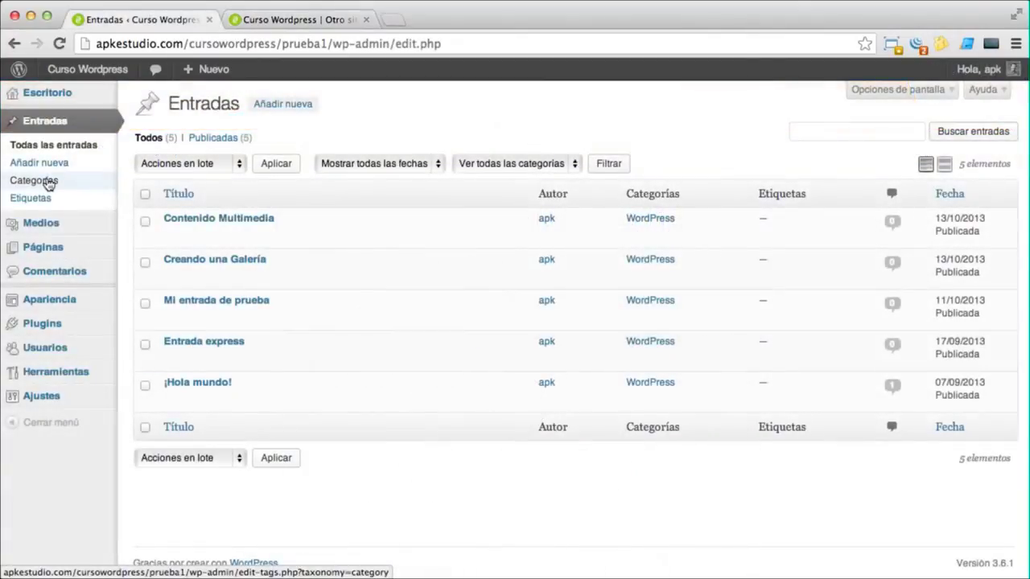
Add a new post category named Diseño web with no parent, leaving the slug blank.
{"action": "left_click", "coordinate": [49, 182]}
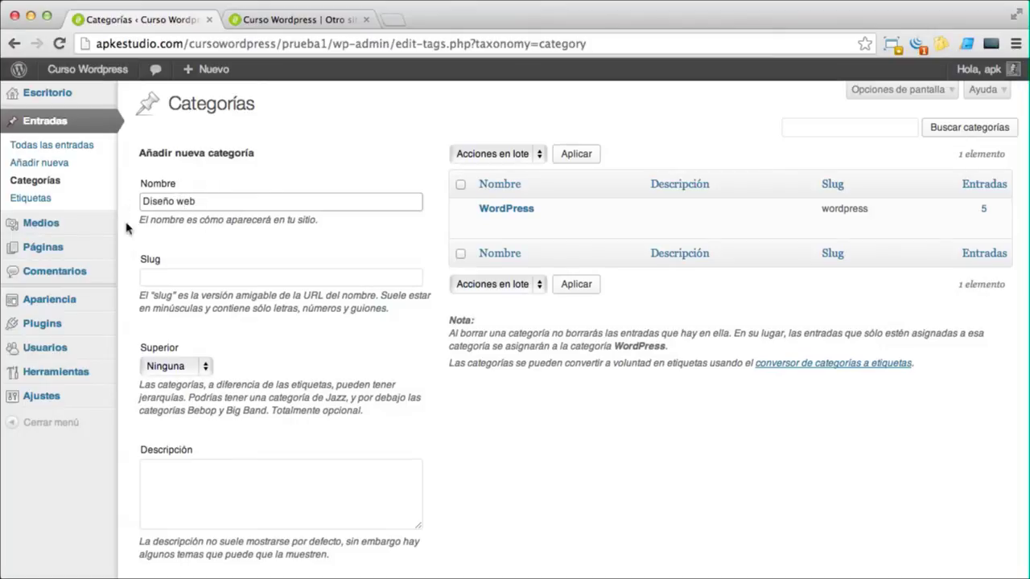
{"action": "scroll", "coordinate": [230, 241], "scroll_direction": "down", "scroll_amount": 3}
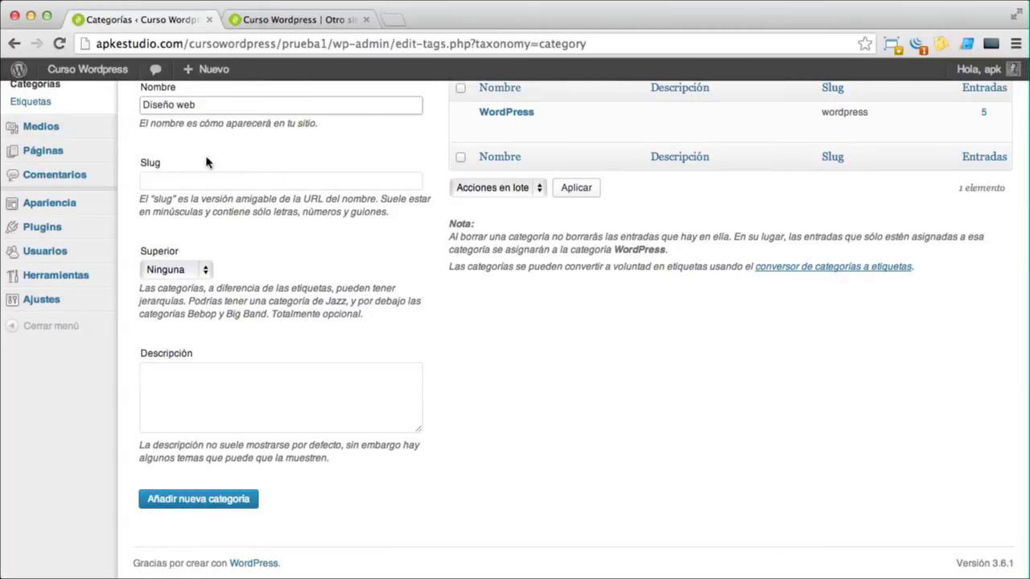
{"action": "left_click", "coordinate": [203, 502]}
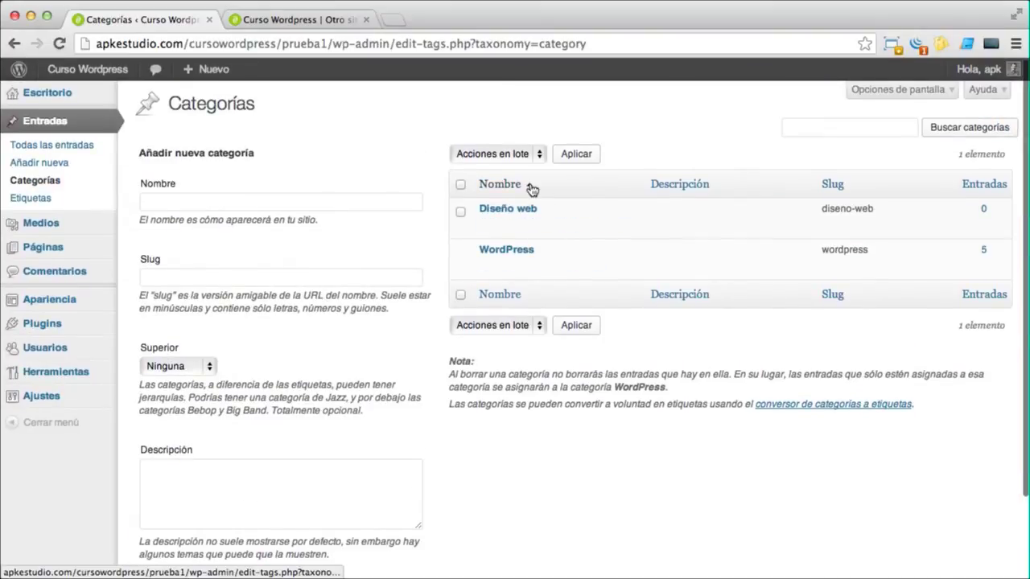
Open the Diseño web category for editing, review its slug and parent, and save it without changes.
{"action": "mouse_move", "coordinate": [488, 202]}
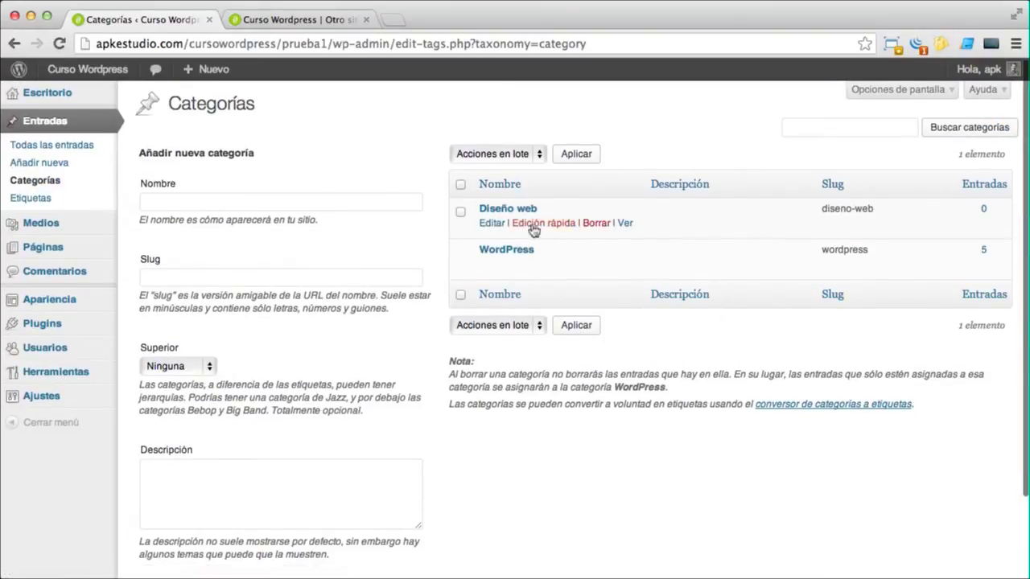
{"action": "left_click", "coordinate": [492, 224]}
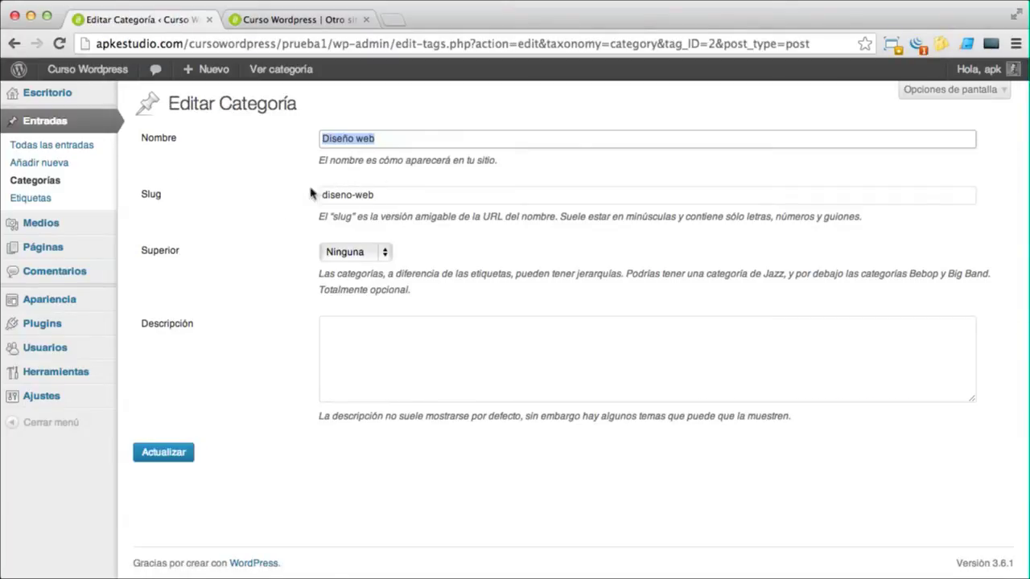
{"action": "left_click", "coordinate": [161, 452]}
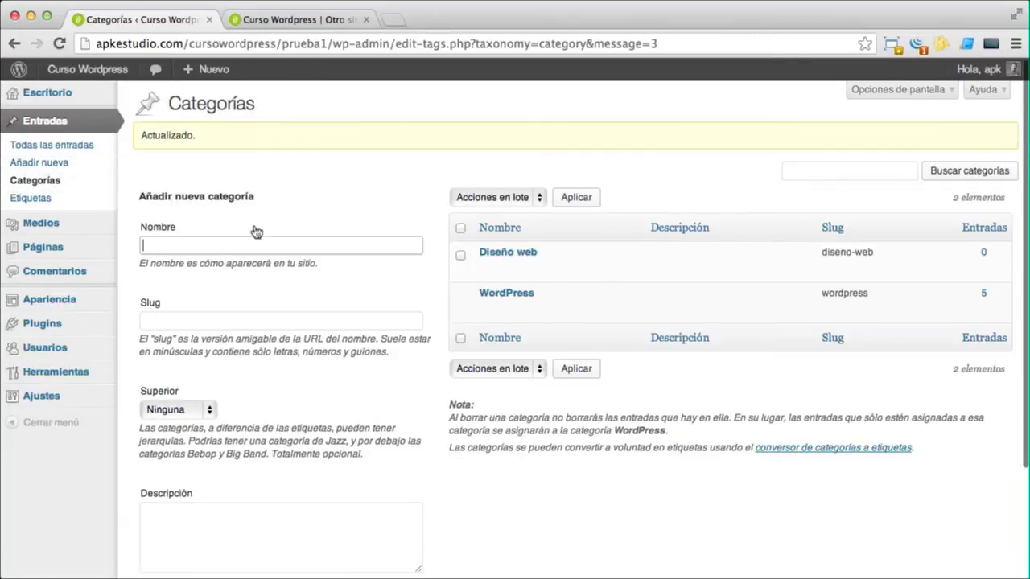
Open the Contenido Multimedia post for editing from the full post list and go to its category options.
{"action": "left_click", "coordinate": [68, 146]}
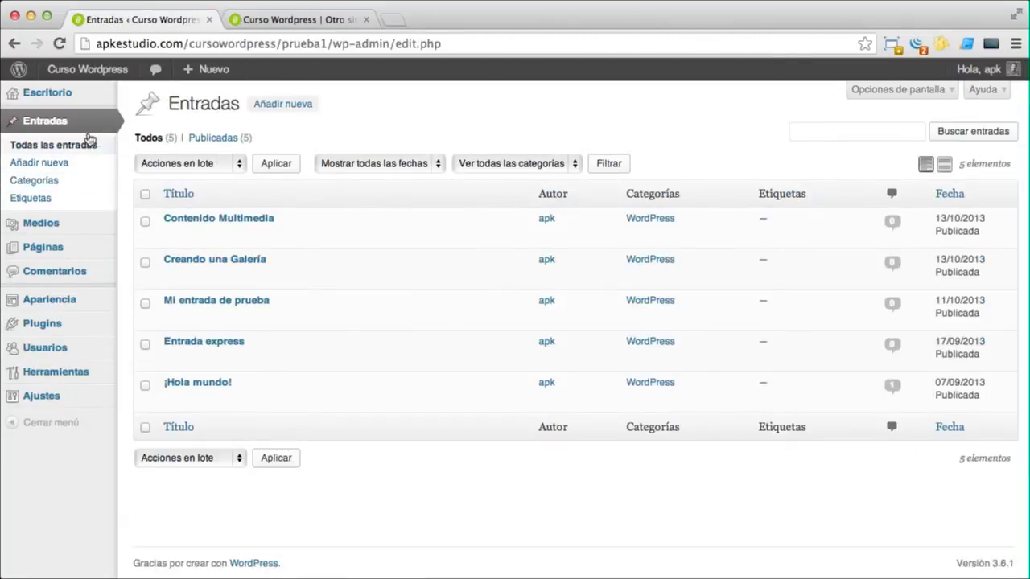
{"action": "left_click", "coordinate": [87, 144]}
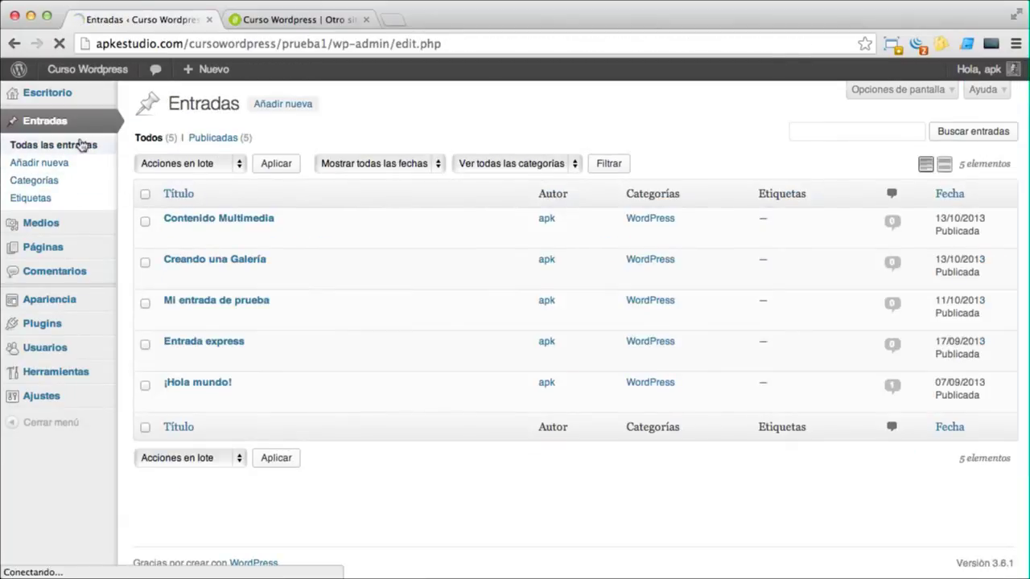
{"action": "left_click", "coordinate": [208, 220]}
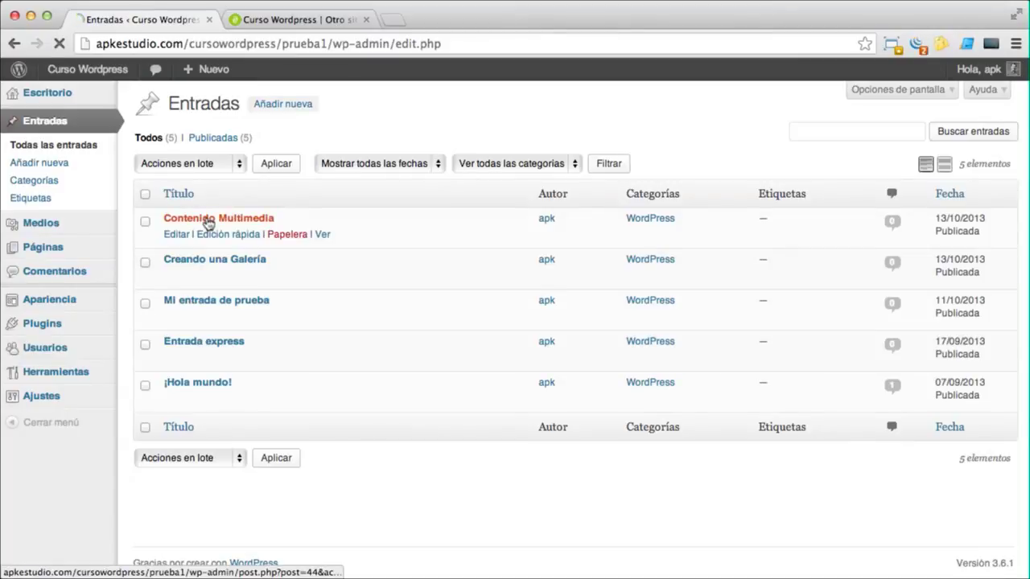
{"action": "scroll", "coordinate": [845, 210], "scroll_direction": "down", "scroll_amount": 5}
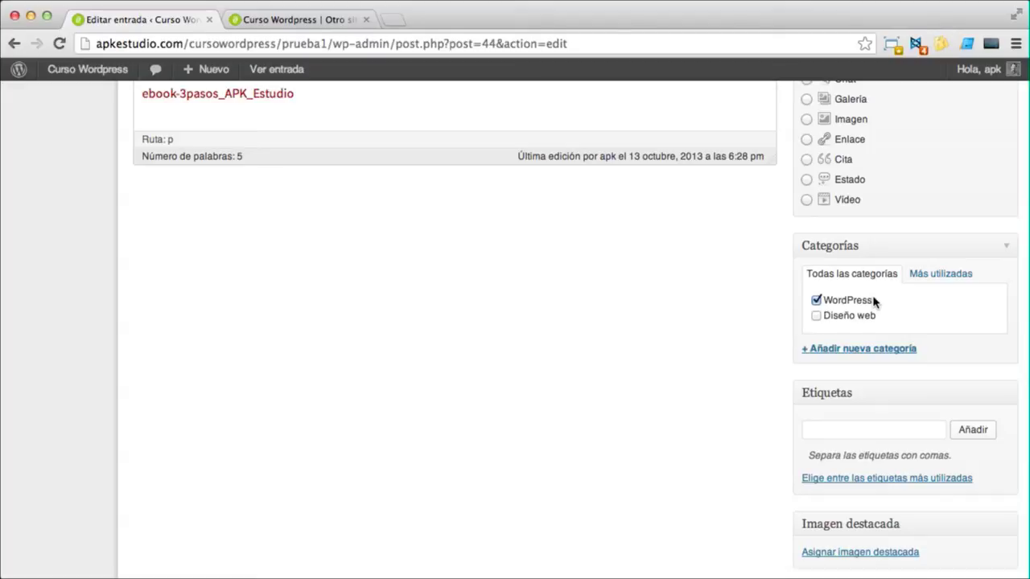
Add a new category named Multimedia without a parent from within the Contenido Multimedia post and update the post.
{"action": "left_click", "coordinate": [848, 353]}
{"action": "scroll", "coordinate": [394, 254], "scroll_direction": "up", "scroll_amount": 5}
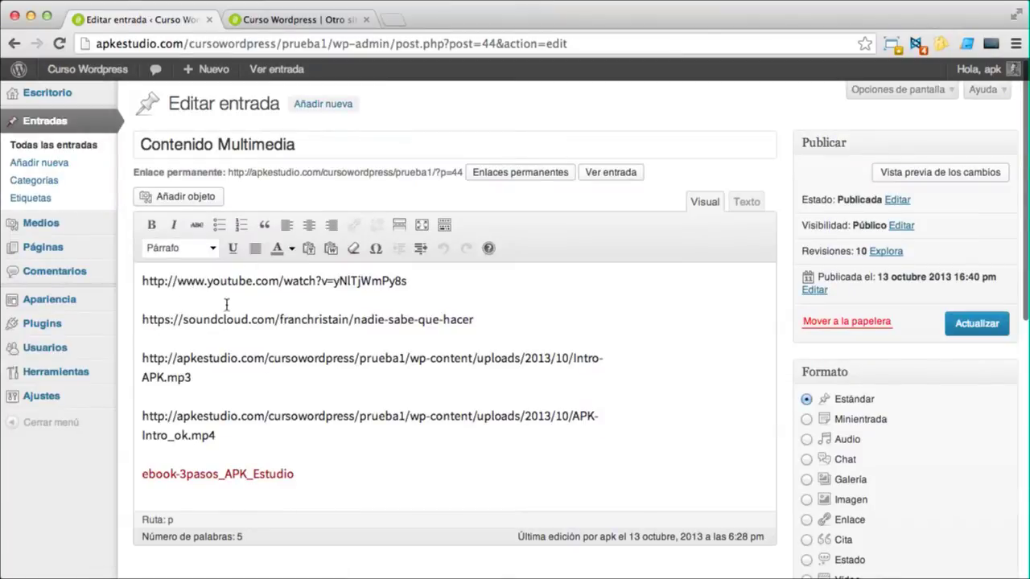
{"action": "scroll", "coordinate": [223, 301], "scroll_direction": "down", "scroll_amount": 5}
{"action": "scroll", "coordinate": [394, 323], "scroll_direction": "down", "scroll_amount": 5}
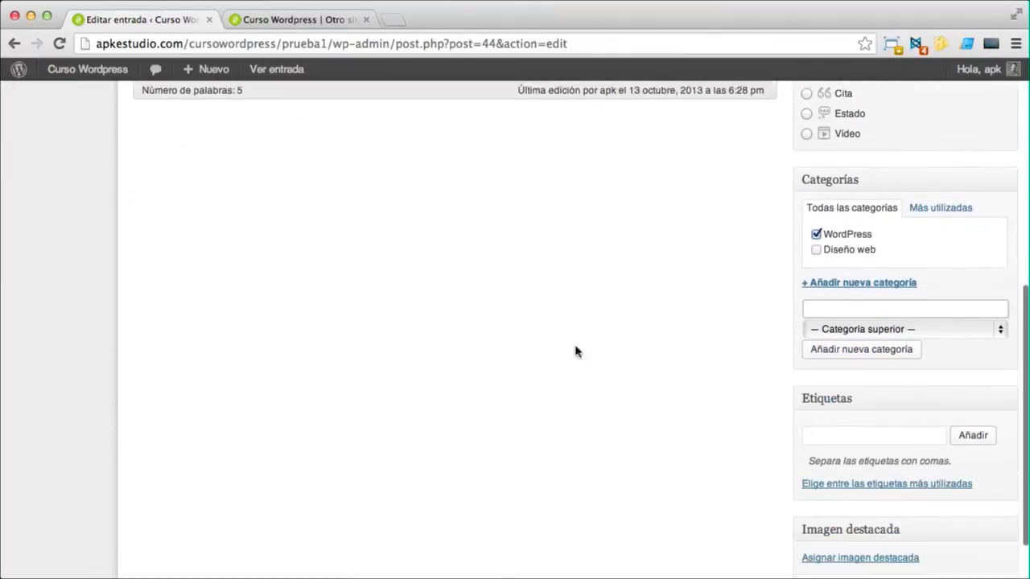
{"action": "type", "text": "Mu"}
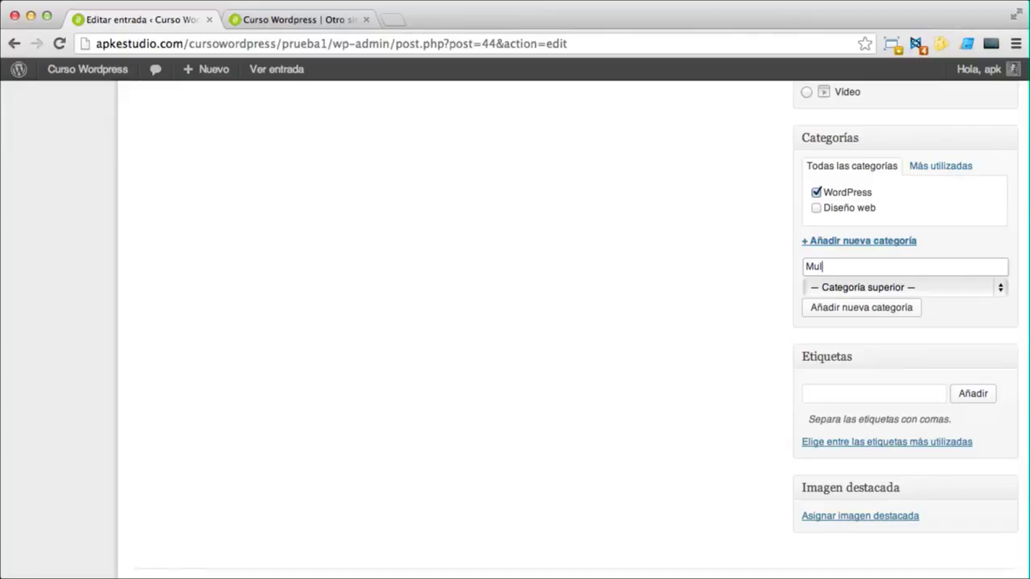
{"action": "type", "text": "ltimedia"}
{"action": "left_click", "coordinate": [838, 311]}
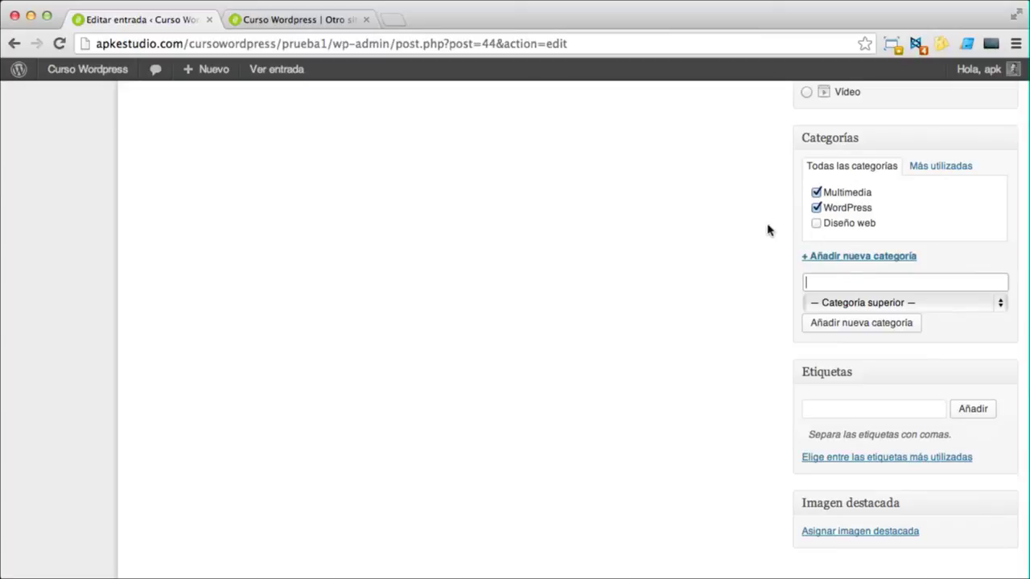
{"action": "scroll", "coordinate": [768, 228], "scroll_direction": "up", "scroll_amount": 8}
{"action": "left_click", "coordinate": [979, 275]}
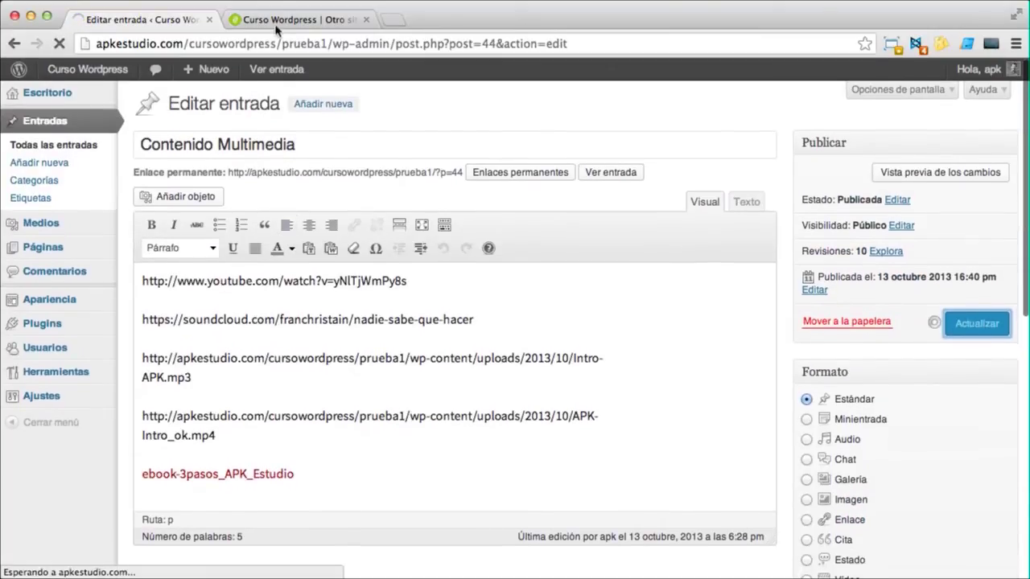
Reload the Curso Wordpress site, open the post's Multimedia category archive and examine its entries and footer category list.
{"action": "left_click", "coordinate": [274, 21]}
{"action": "left_click", "coordinate": [61, 44]}
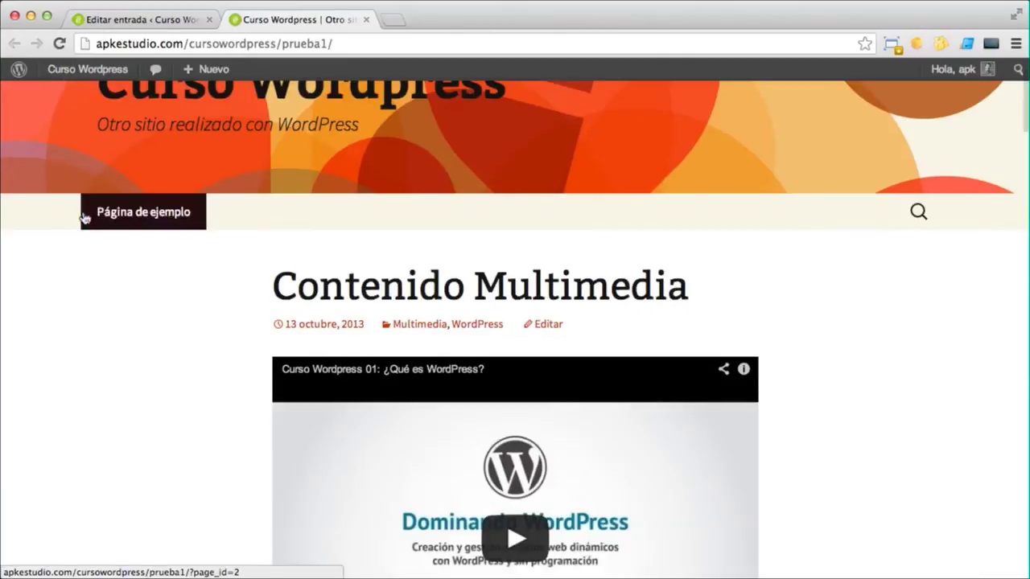
{"action": "left_click", "coordinate": [418, 325]}
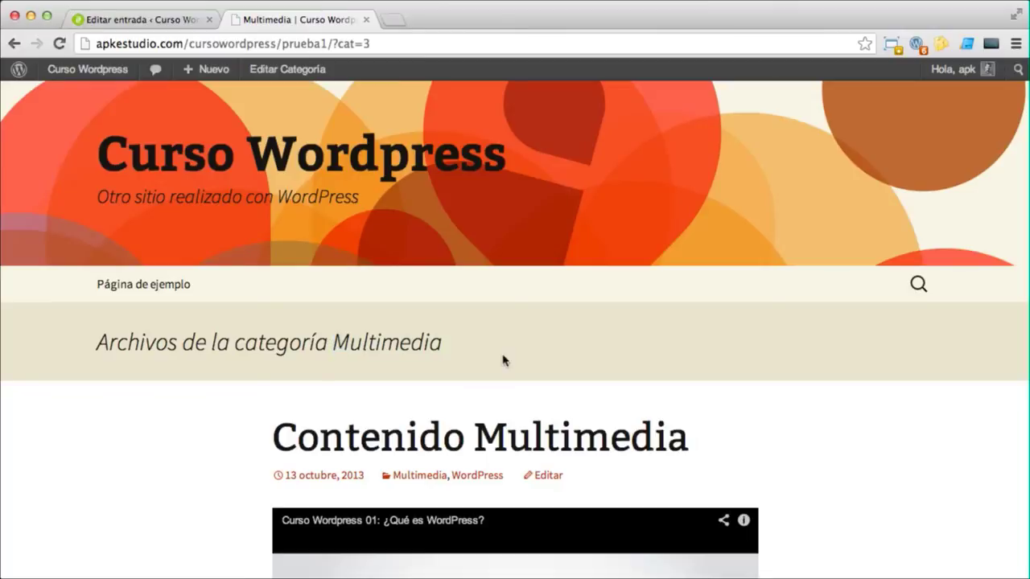
{"action": "scroll", "coordinate": [504, 361], "scroll_direction": "down", "scroll_amount": 10}
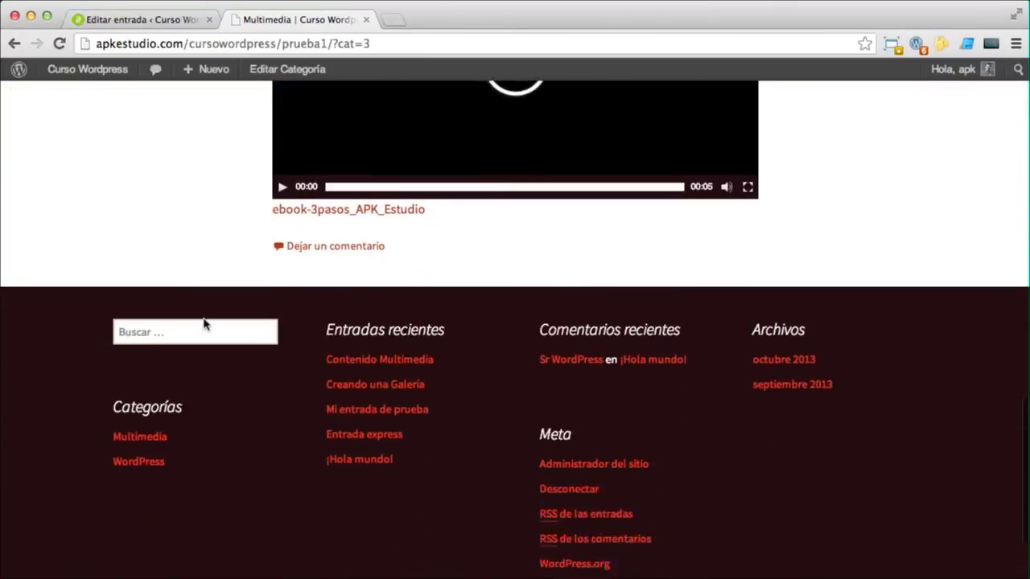
{"action": "scroll", "coordinate": [203, 325], "scroll_direction": "up", "scroll_amount": 10}
{"action": "scroll", "coordinate": [204, 324], "scroll_direction": "up", "scroll_amount": 5}
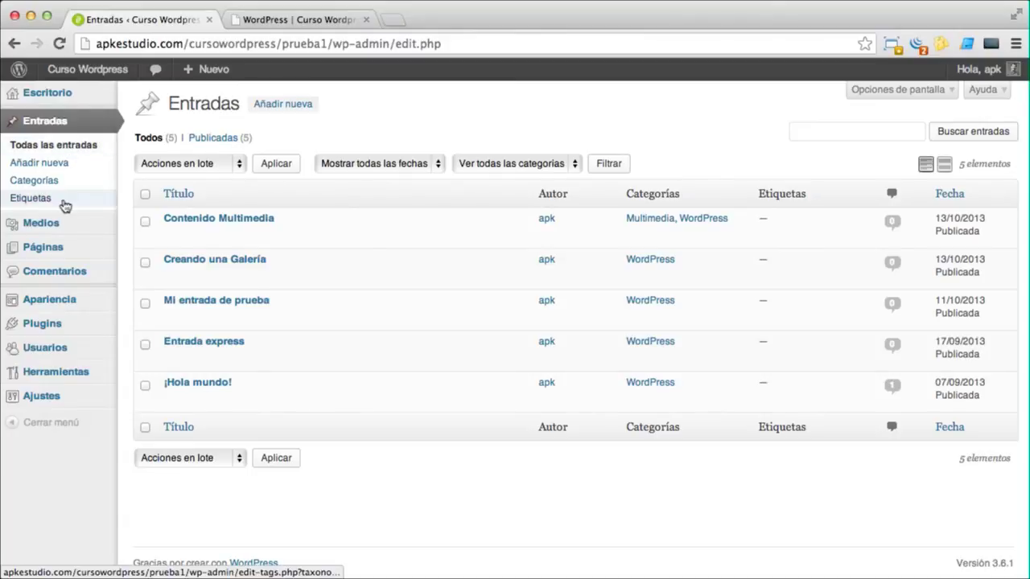
Add three post tags named Video, MP3 and PDF, leaving their slugs and descriptions blank.
{"action": "left_click", "coordinate": [36, 201]}
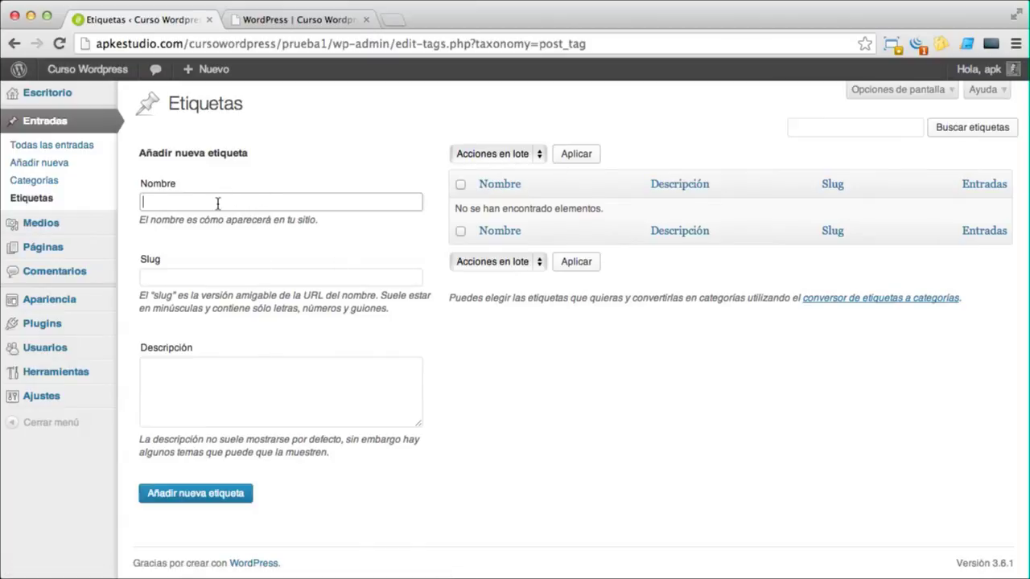
{"action": "left_click", "coordinate": [197, 487]}
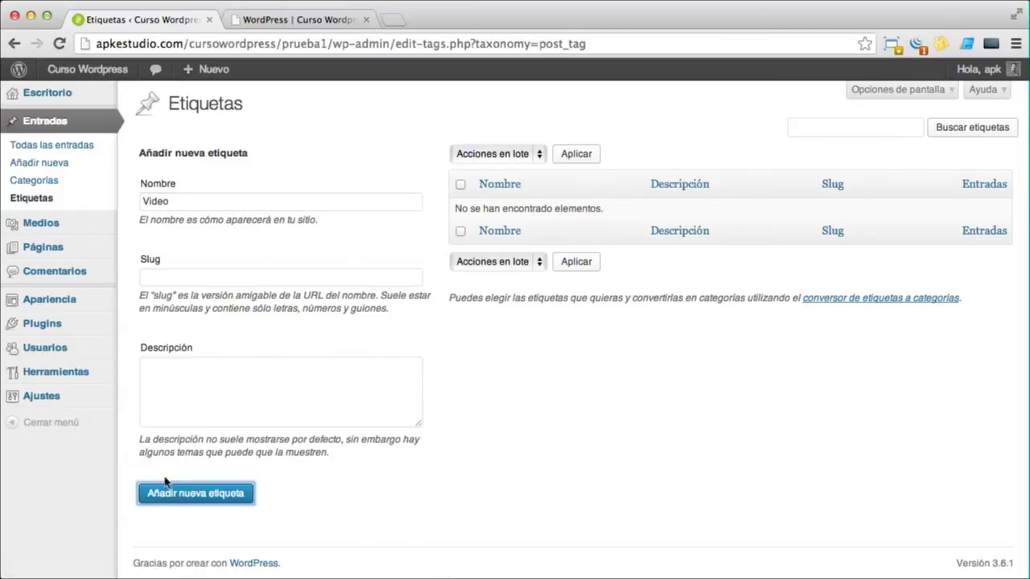
{"action": "left_click", "coordinate": [186, 204]}
{"action": "type", "text": "MP3"}
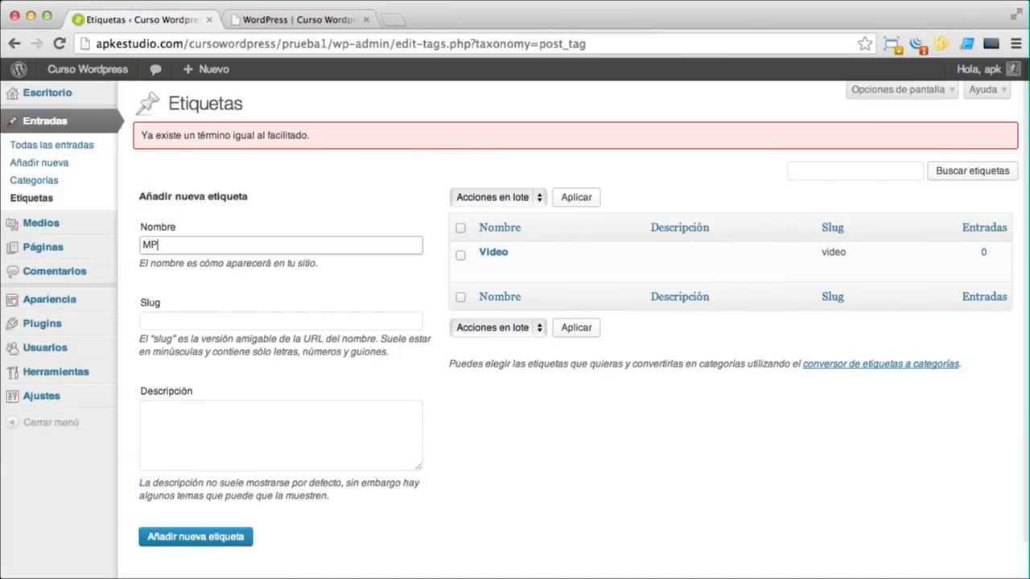
{"action": "key", "text": "Return"}
{"action": "left_click", "coordinate": [173, 196]}
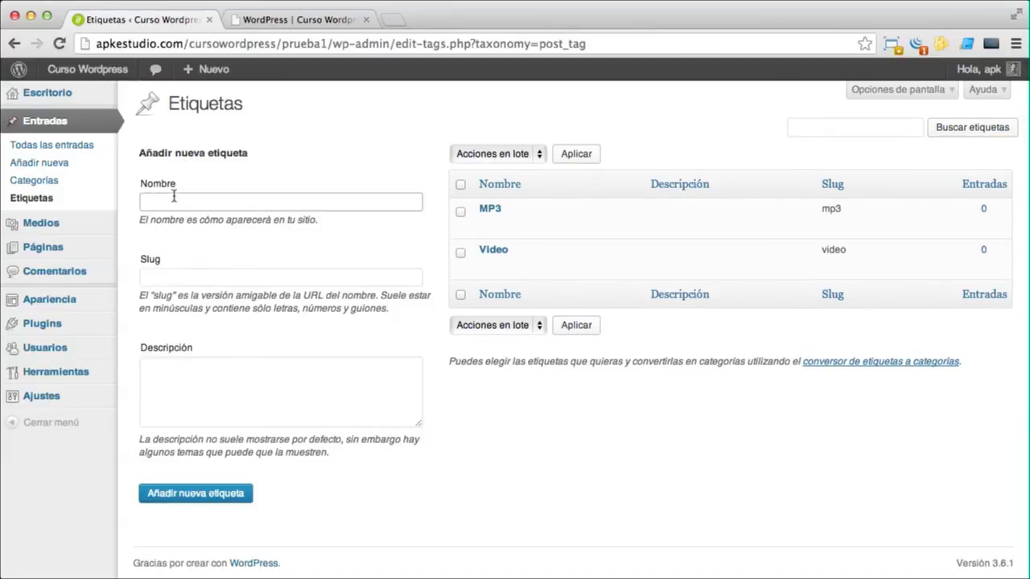
{"action": "type", "text": "PDF"}
{"action": "key", "text": "Return"}
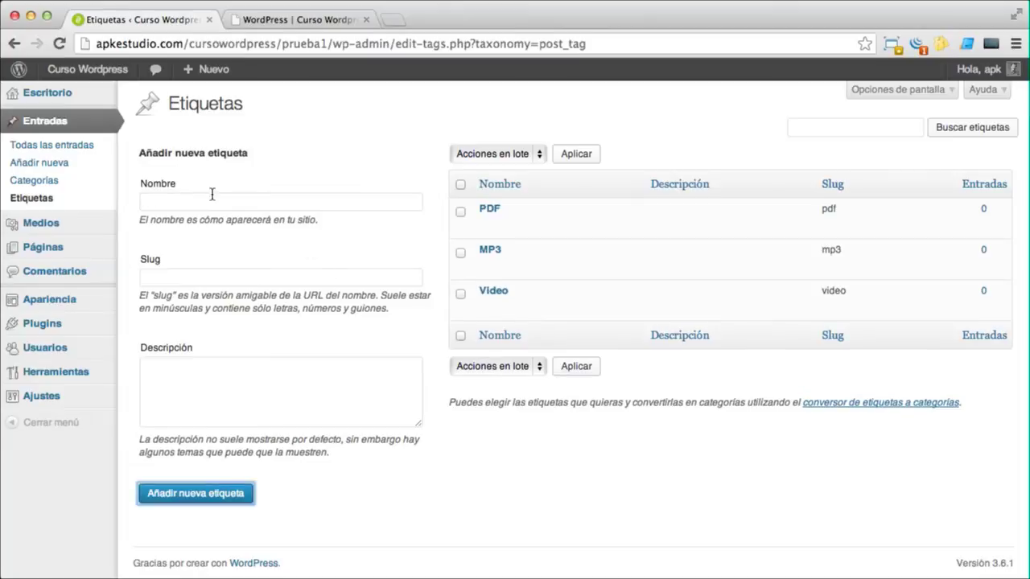
Open the Contenido Multimedia post for editing and add the tags Video and Youtube to it.
{"action": "left_click", "coordinate": [78, 153]}
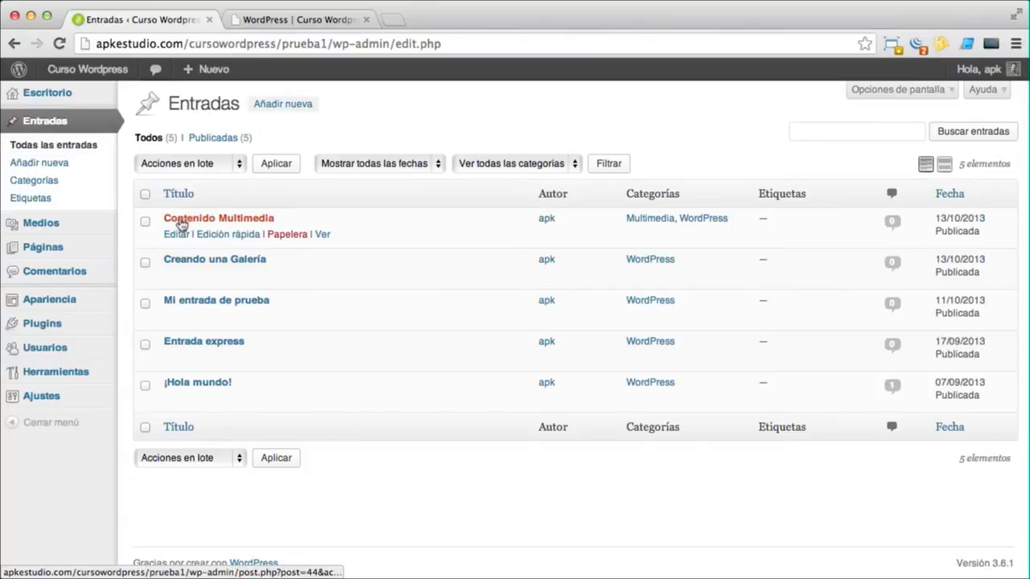
{"action": "left_click", "coordinate": [182, 222]}
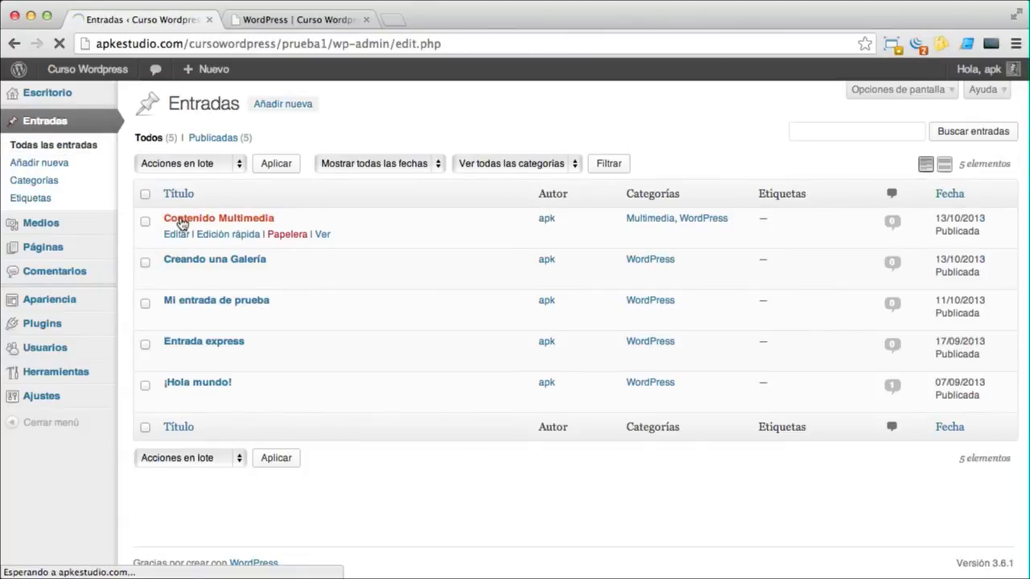
{"action": "scroll", "coordinate": [797, 338], "scroll_direction": "down", "scroll_amount": 10}
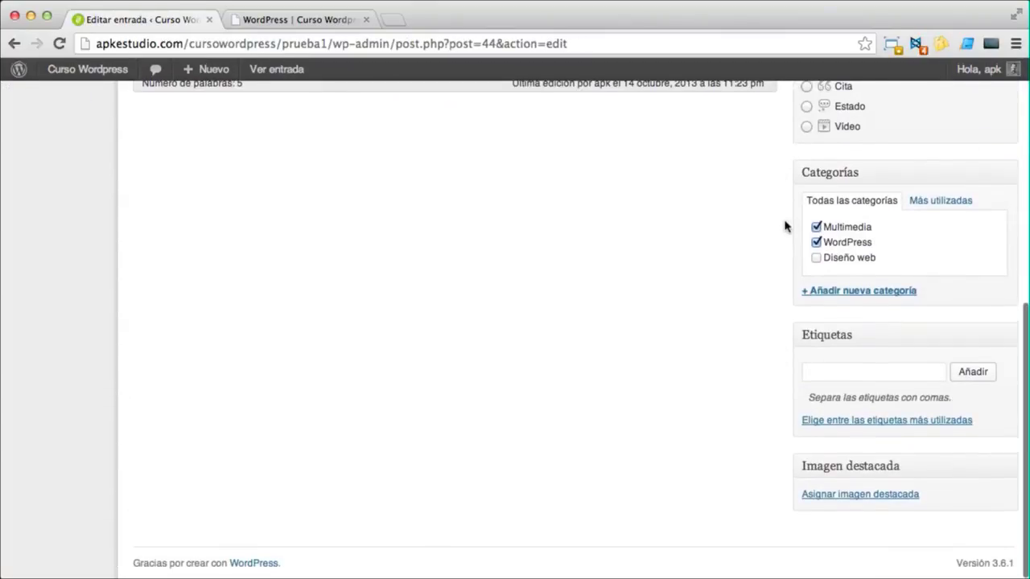
{"action": "left_click", "coordinate": [819, 372]}
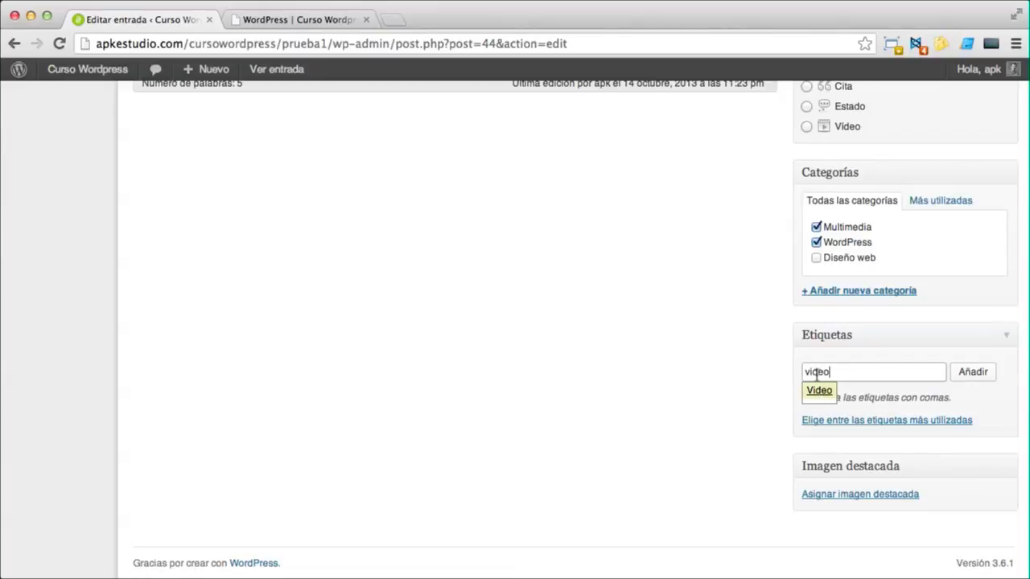
{"action": "scroll", "coordinate": [644, 336], "scroll_direction": "up", "scroll_amount": 2}
{"action": "scroll", "coordinate": [644, 336], "scroll_direction": "down", "scroll_amount": 2}
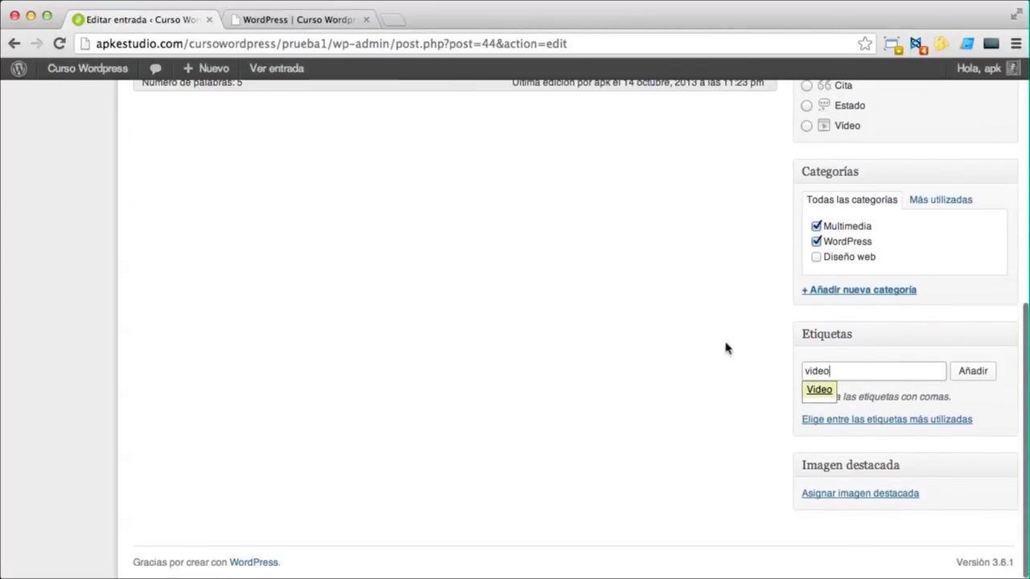
{"action": "left_click", "coordinate": [820, 392]}
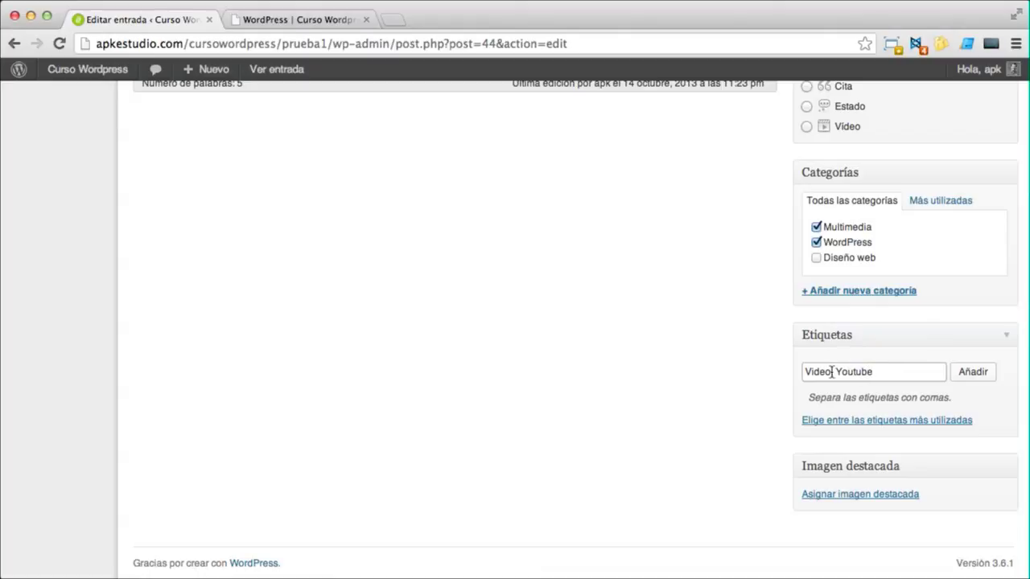
{"action": "left_click_drag", "start_coordinate": [874, 371], "coordinate": [805, 366]}
{"action": "left_click", "coordinate": [911, 377]}
{"action": "left_click", "coordinate": [970, 383]}
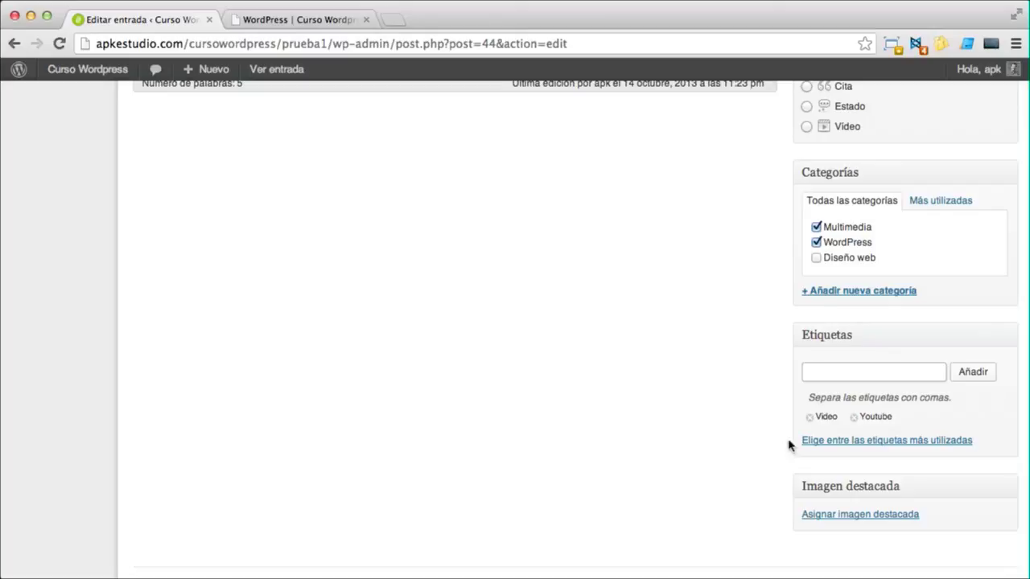
Show the most used tags for the Contenido Multimedia post and update the post with its assigned tags.
{"action": "left_click", "coordinate": [809, 443]}
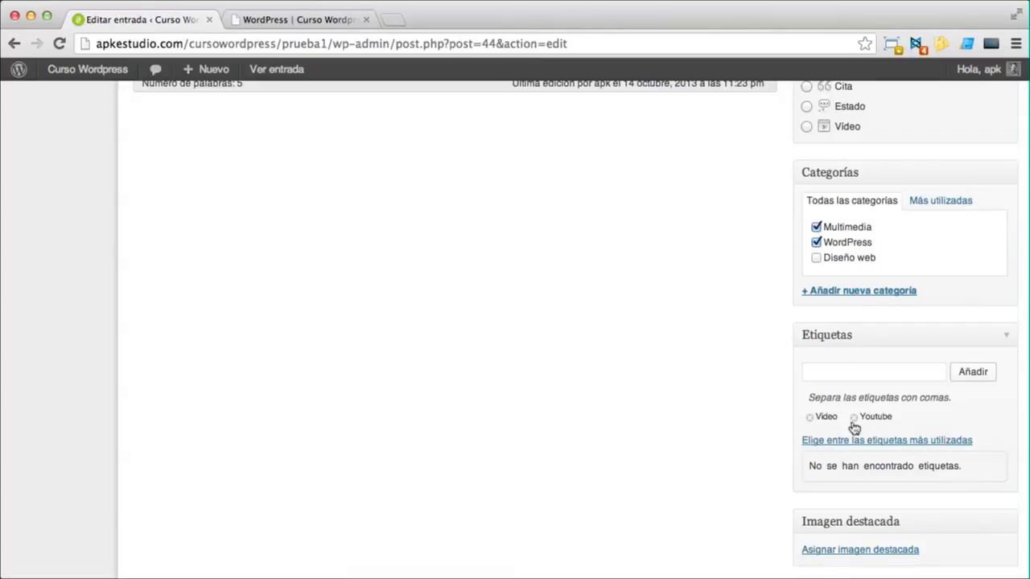
{"action": "scroll", "coordinate": [953, 403], "scroll_direction": "up", "scroll_amount": 2}
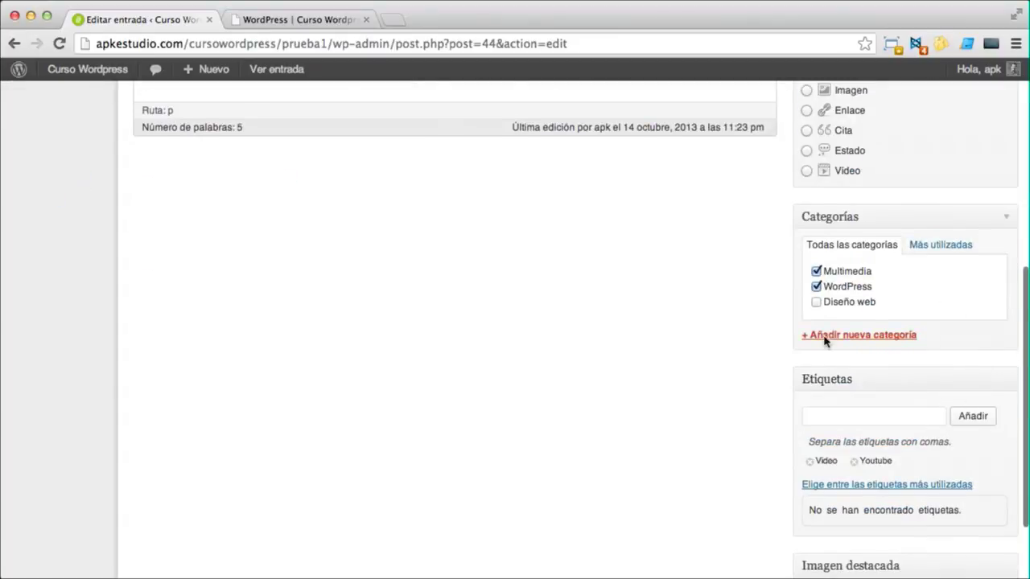
{"action": "scroll", "coordinate": [860, 487], "scroll_direction": "up", "scroll_amount": 4}
{"action": "scroll", "coordinate": [854, 398], "scroll_direction": "up", "scroll_amount": 10}
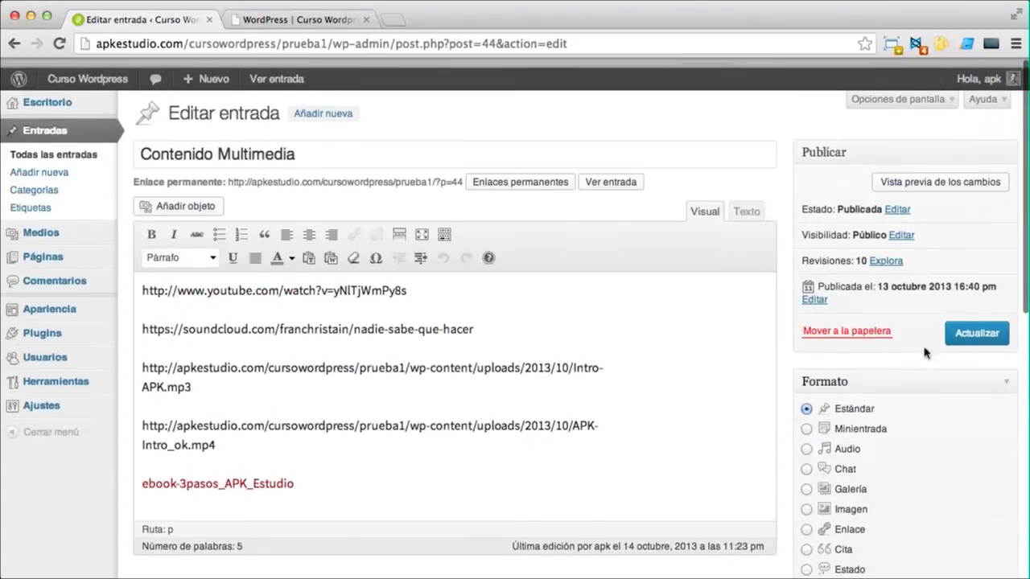
{"action": "left_click", "coordinate": [988, 326]}
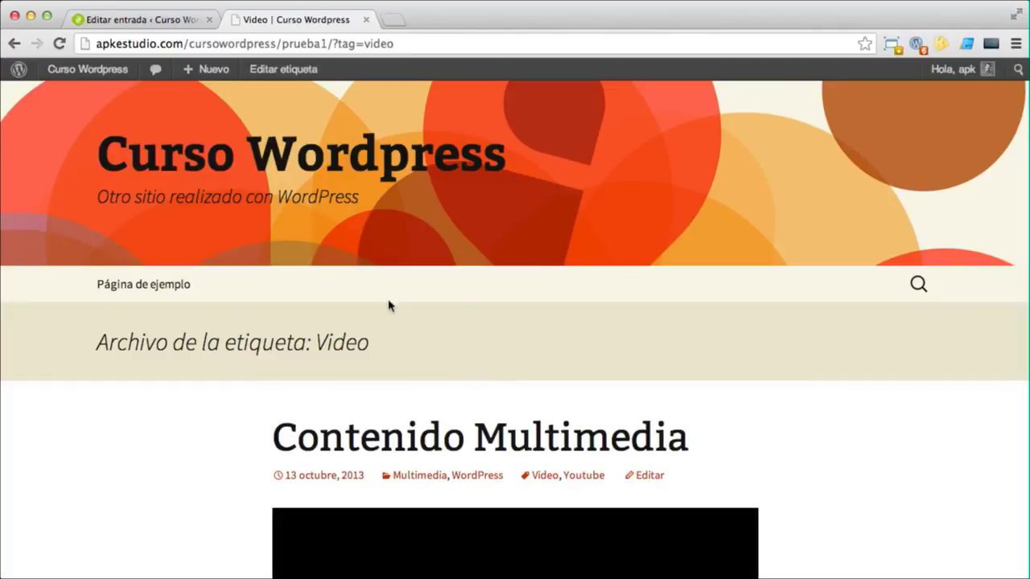
Examine the Video tag archive on the Curso Wordpress site down to the footer.
{"action": "scroll", "coordinate": [378, 320], "scroll_direction": "down", "scroll_amount": 5}
{"action": "scroll", "coordinate": [378, 325], "scroll_direction": "down", "scroll_amount": 5}
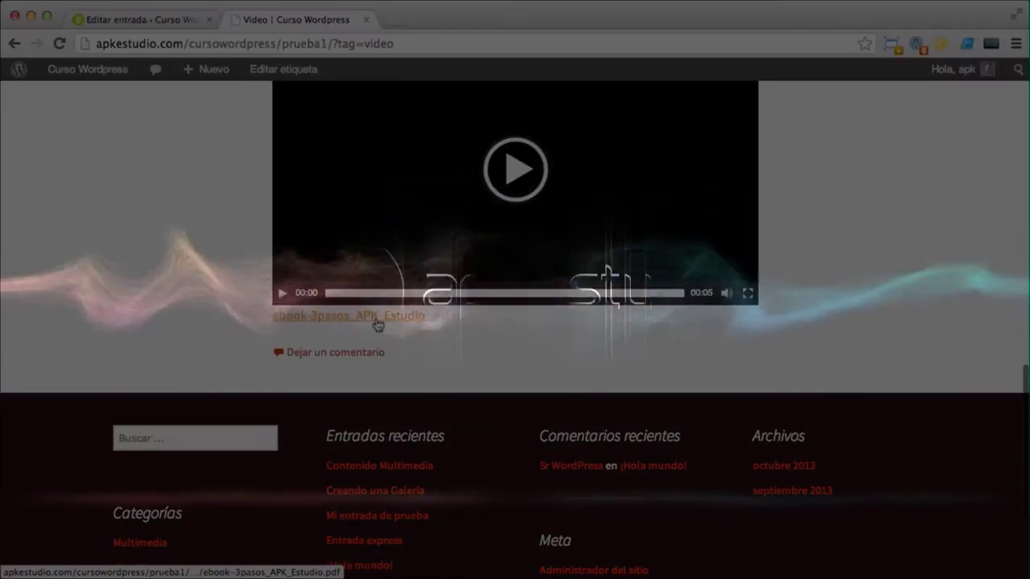